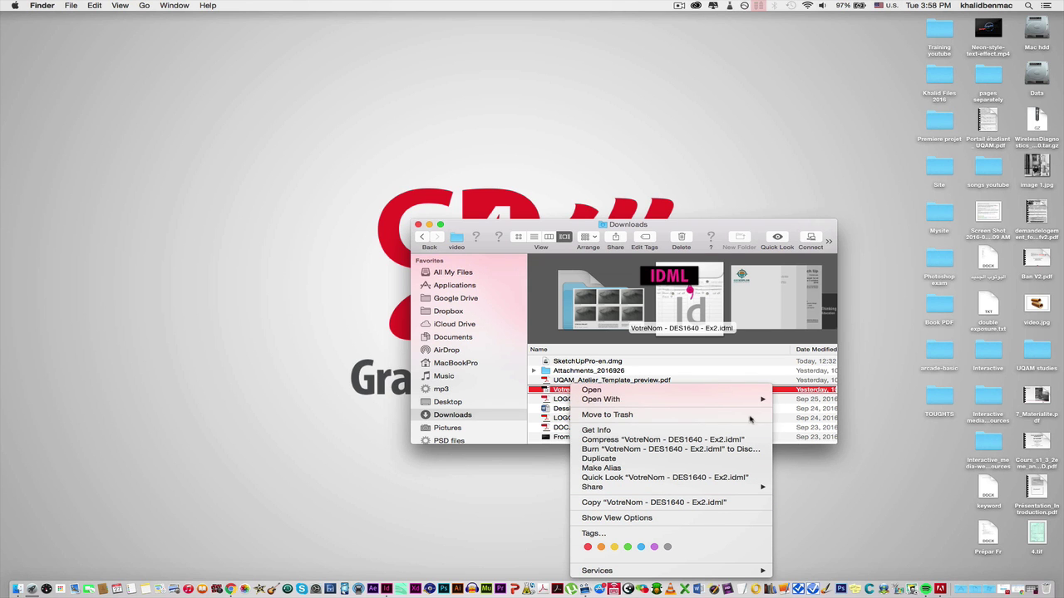
# - Open "VotreNom - DES1640 - Ex2.idml" in Adobe InDesign CC 2015 and dismiss the missing-links warning
pyautogui.moveTo(743, 400)
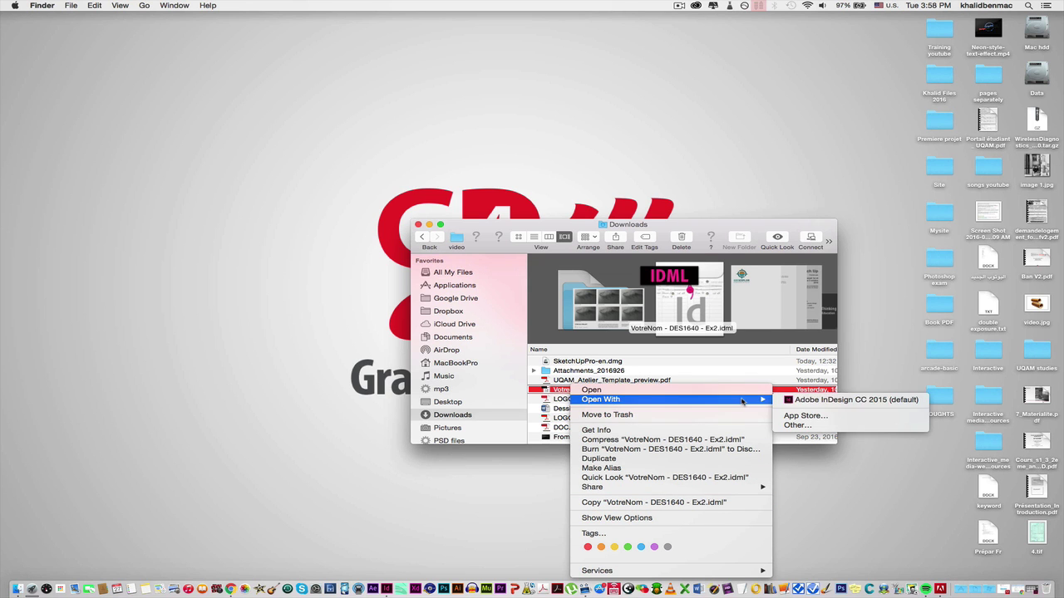
pyautogui.click(825, 401)
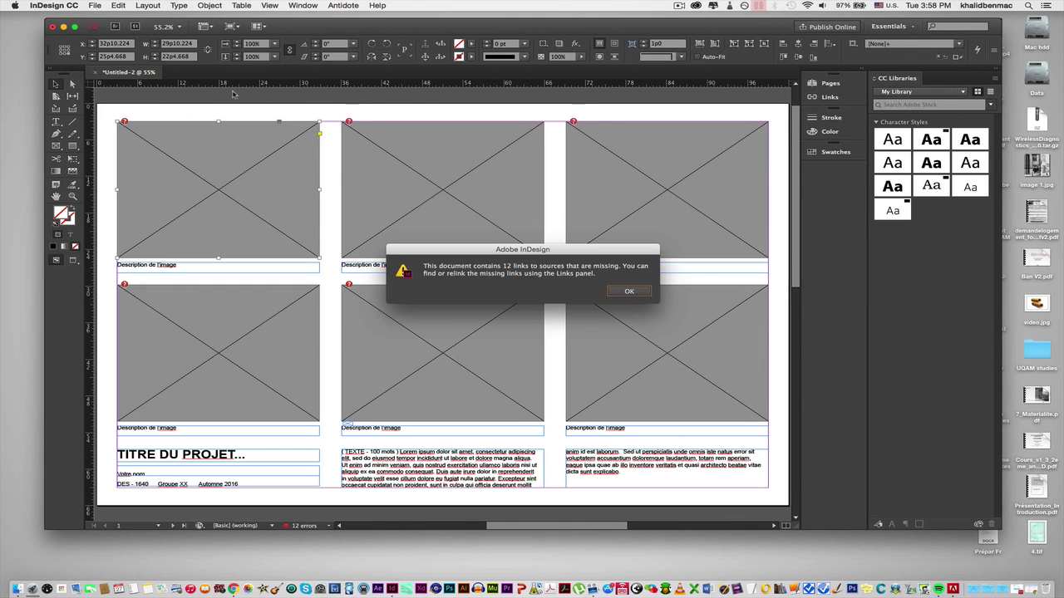
pyautogui.click(629, 291)
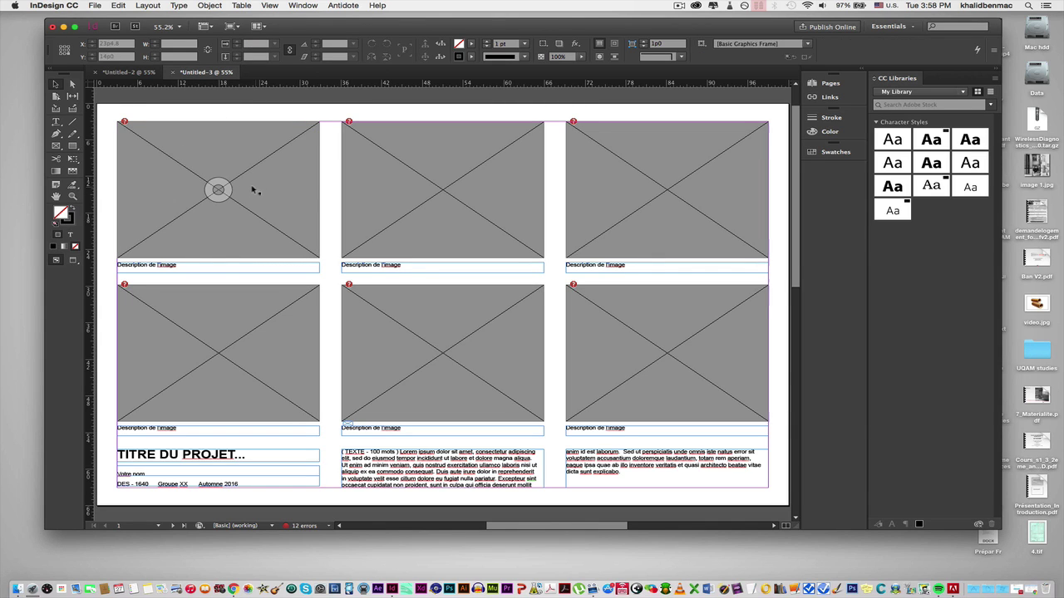
# - Place IMG_20160926_135837.jpg from the Attachments_20160926 folder into the first image frame of the page's upper row
pyautogui.click(227, 139)
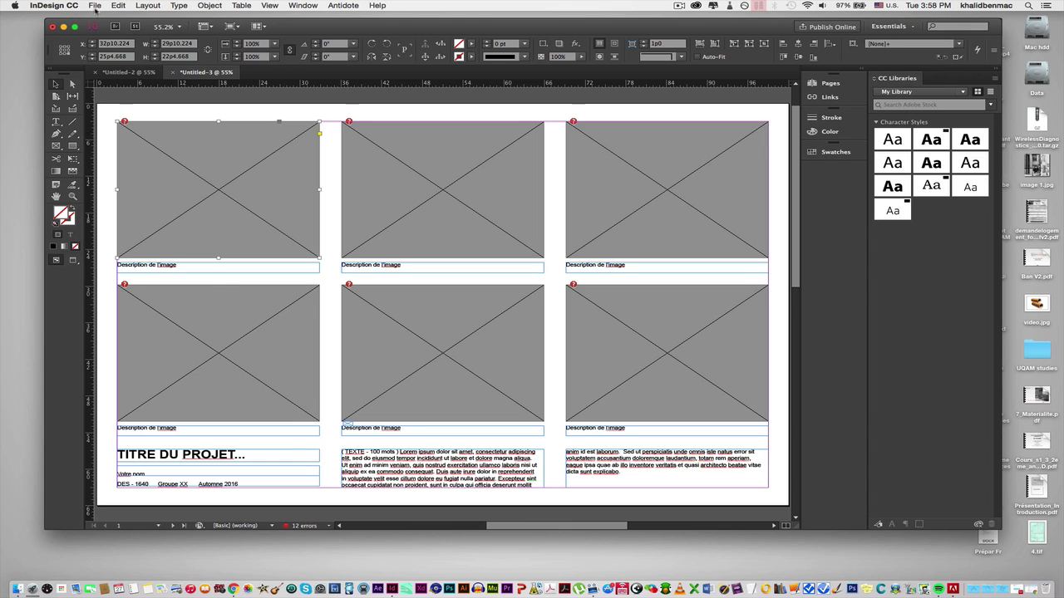
pyautogui.click(95, 5)
pyautogui.click(120, 135)
pyautogui.click(208, 81)
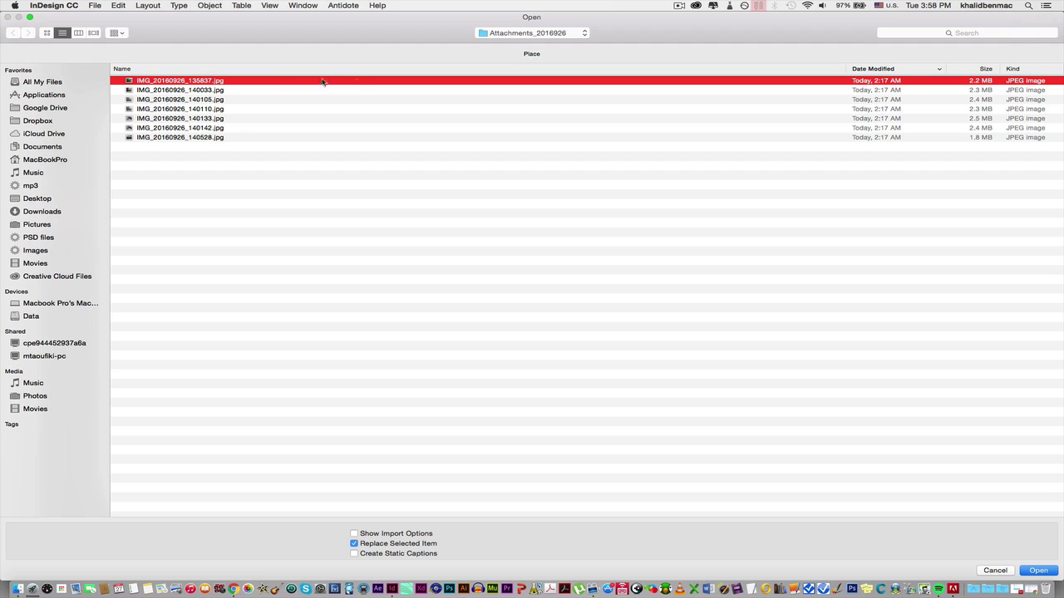
pyautogui.click(47, 33)
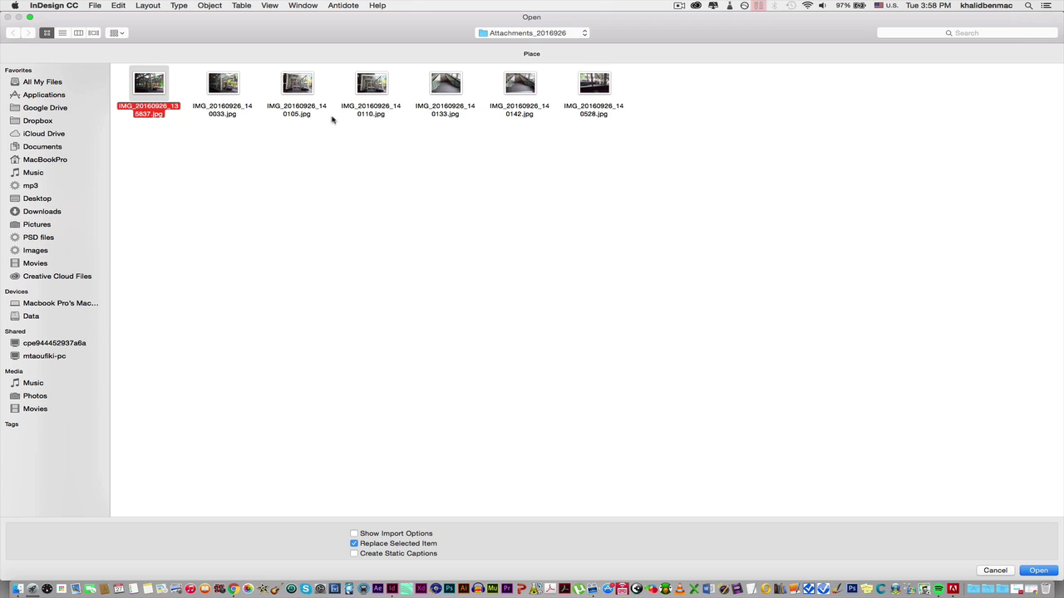
pyautogui.click(214, 96)
pyautogui.click(139, 96)
pyautogui.click(1039, 570)
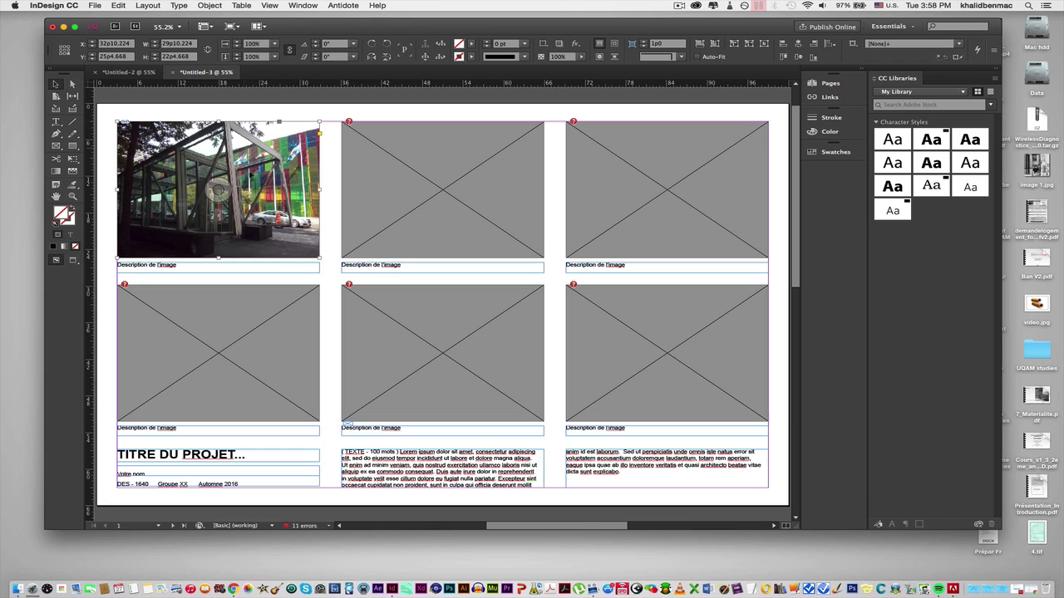
# - Place IMG_20160926_140110.jpg into the middle image frame of the page's upper row
pyautogui.click(394, 152)
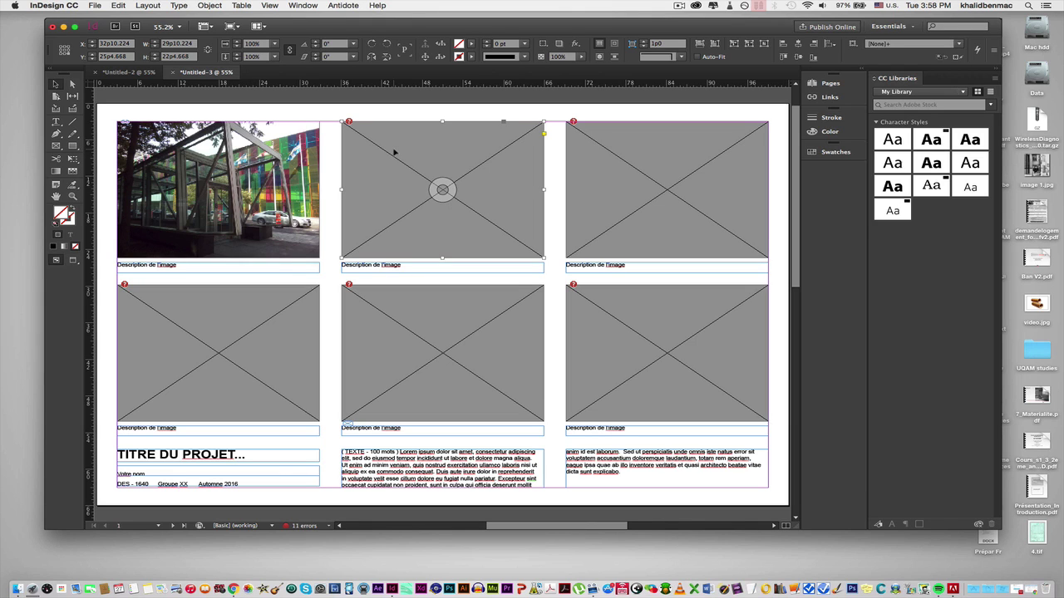
pyautogui.click(95, 5)
pyautogui.click(121, 133)
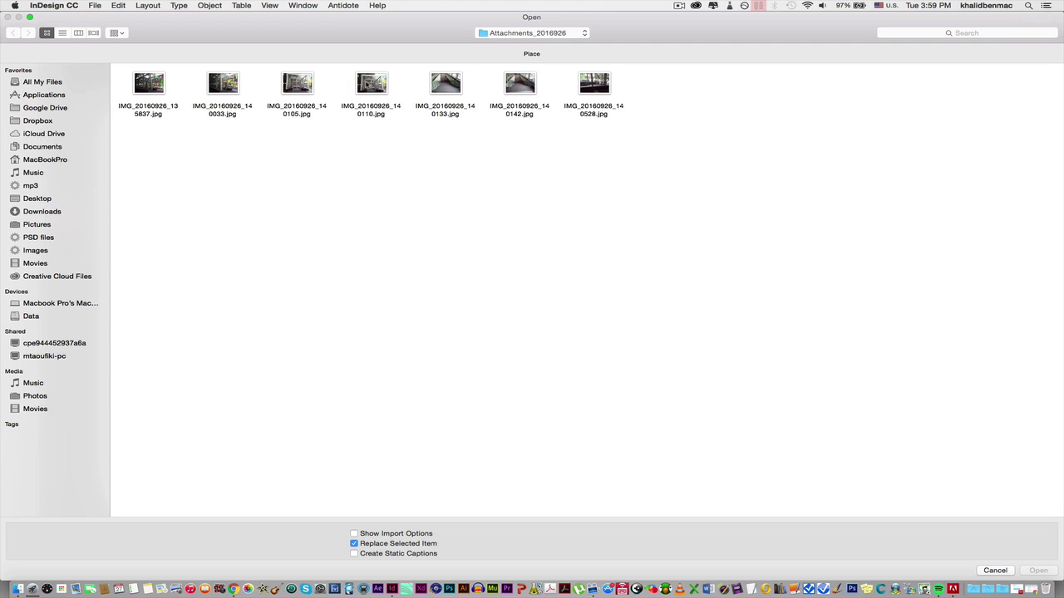
pyautogui.click(371, 83)
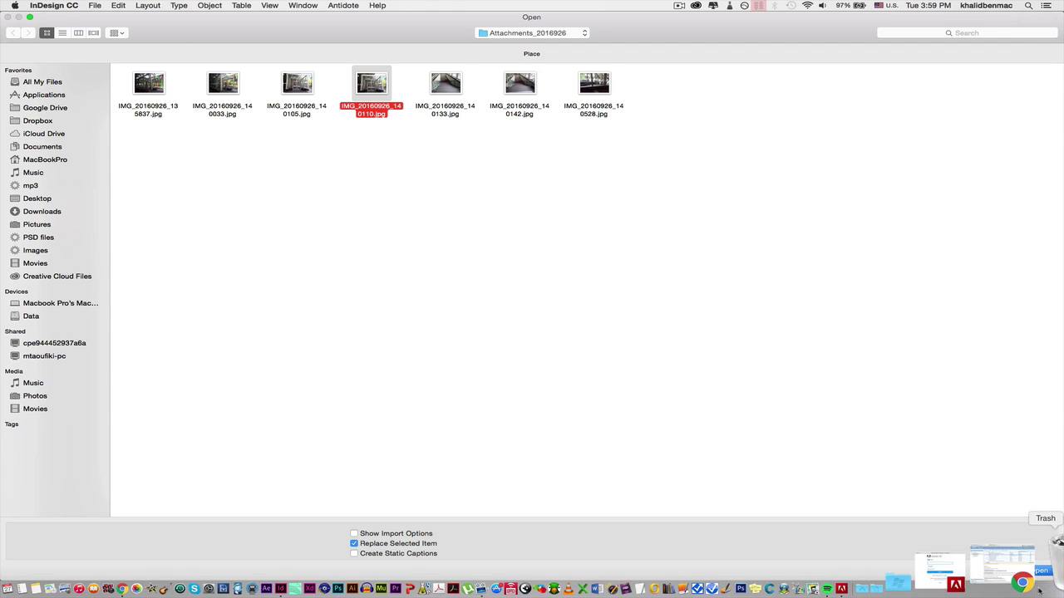
pyautogui.click(1037, 570)
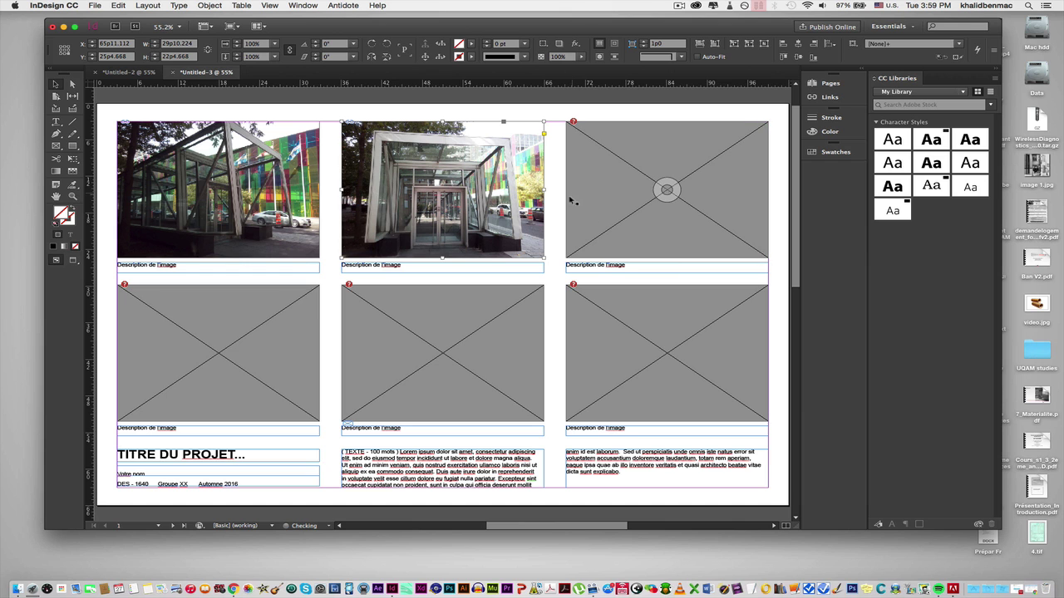
# - Place IMG_20160926_140110.jpg into the last image frame of the page's upper row as well
pyautogui.click(94, 5)
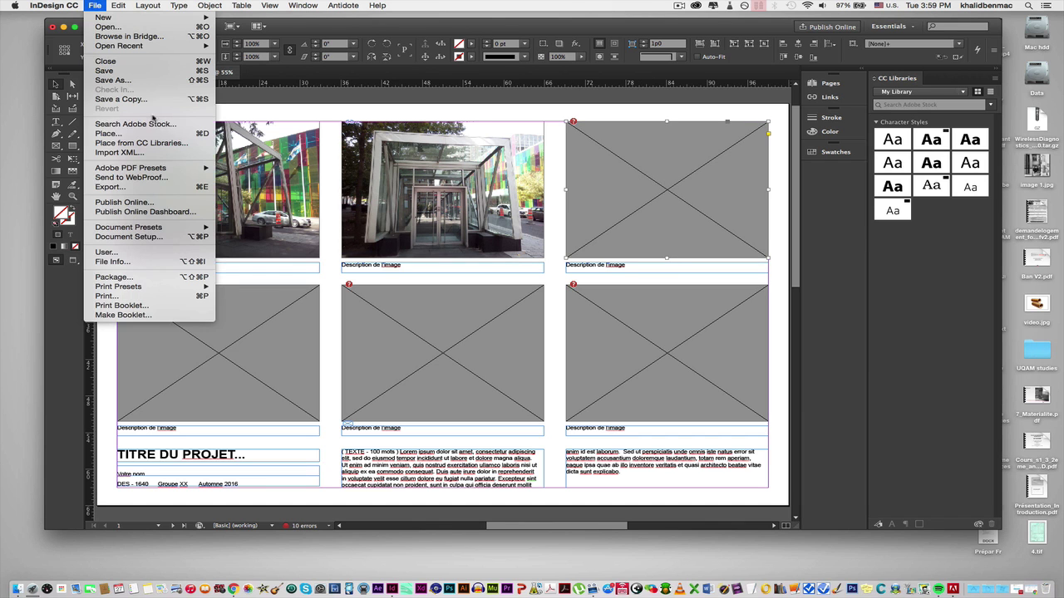
pyautogui.click(116, 138)
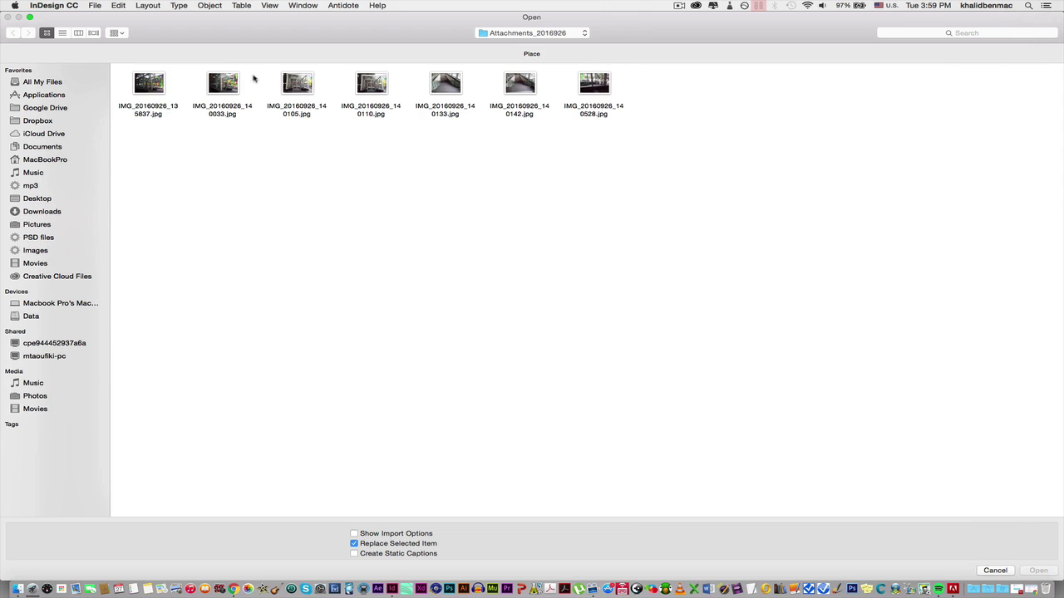
pyautogui.click(366, 82)
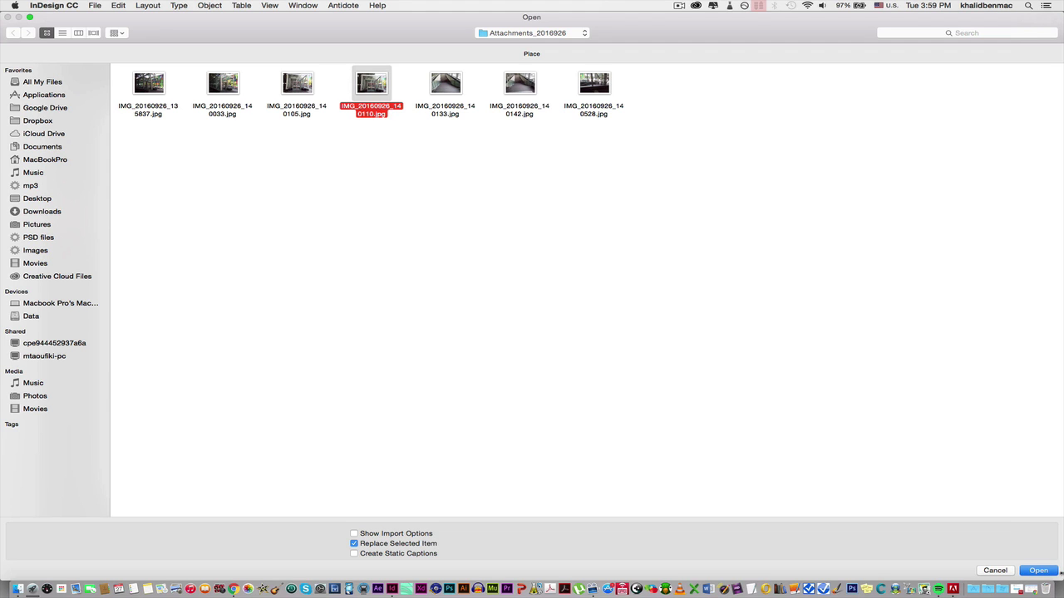
pyautogui.click(1039, 571)
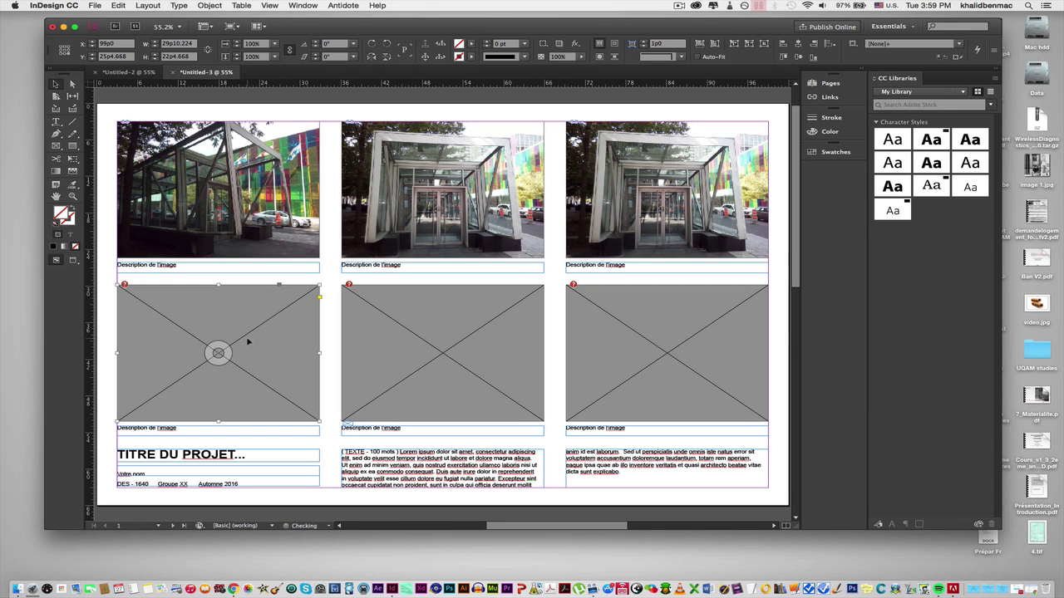
# - Place IMG_20160926_140142.jpg into the first image frame of the page's lower row
pyautogui.click(103, 5)
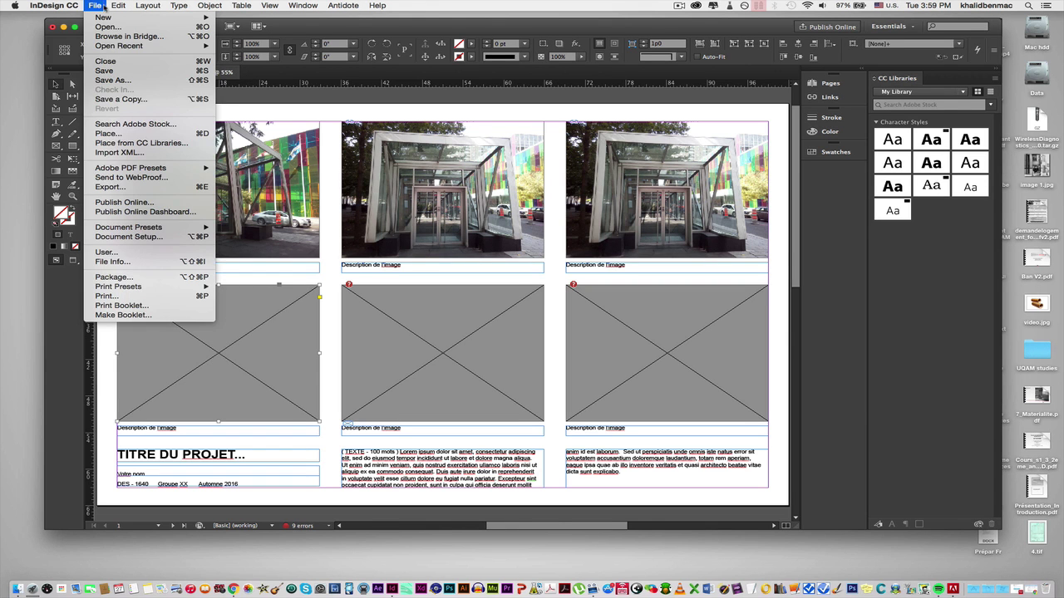
pyautogui.click(117, 136)
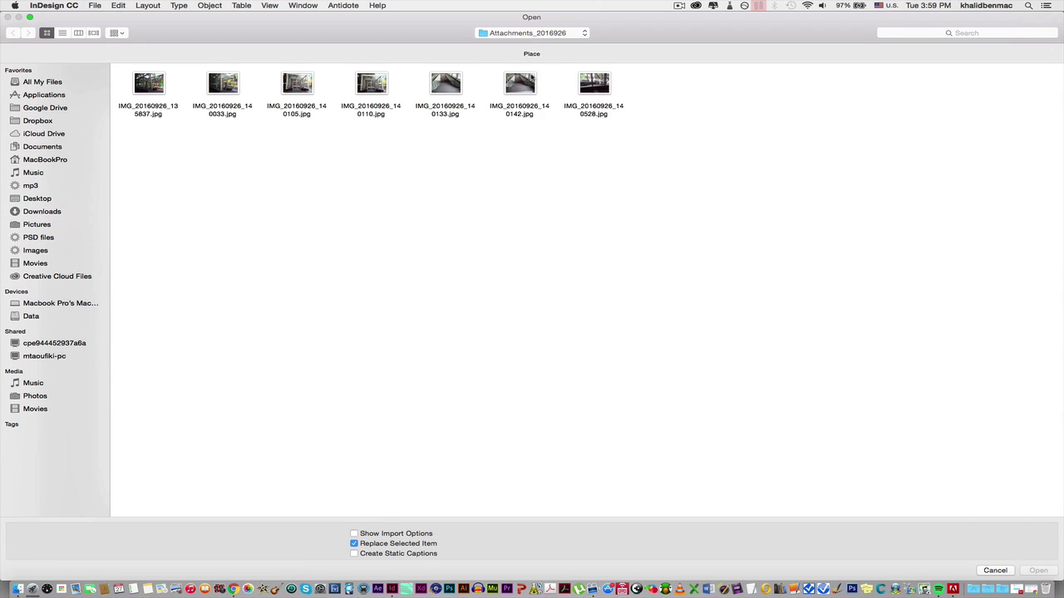
pyautogui.click(533, 78)
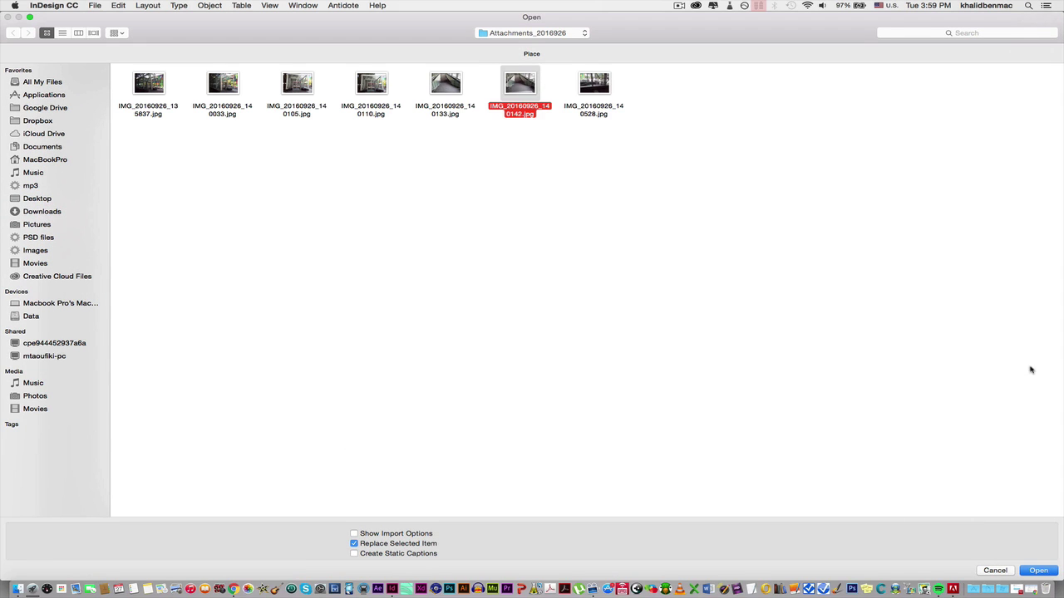
pyautogui.click(1038, 571)
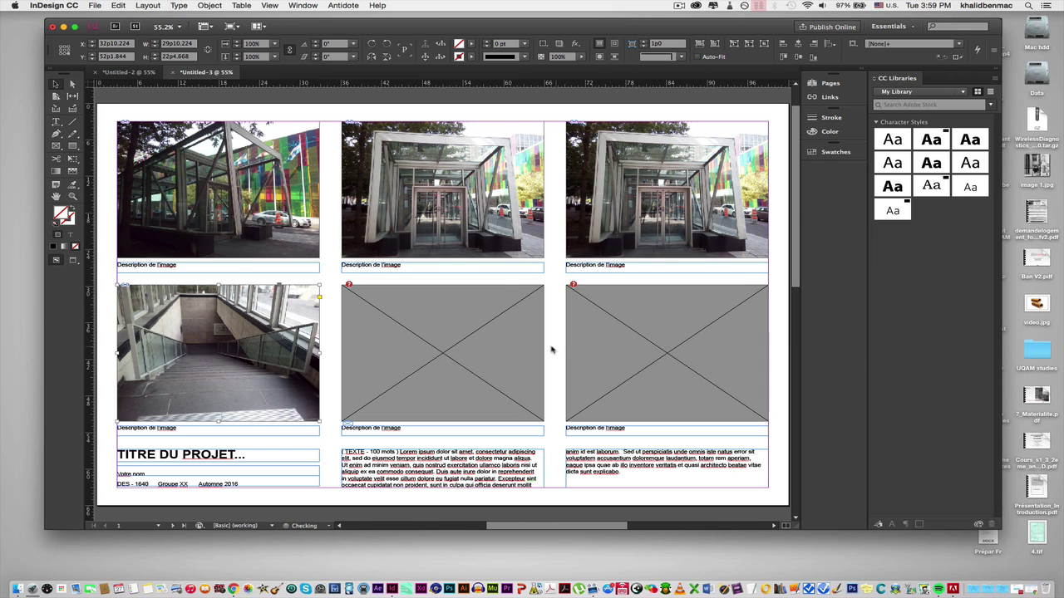
# - Place IMG_20160926_140528.jpg into the middle image frame of the page's lower row
pyautogui.click(93, 6)
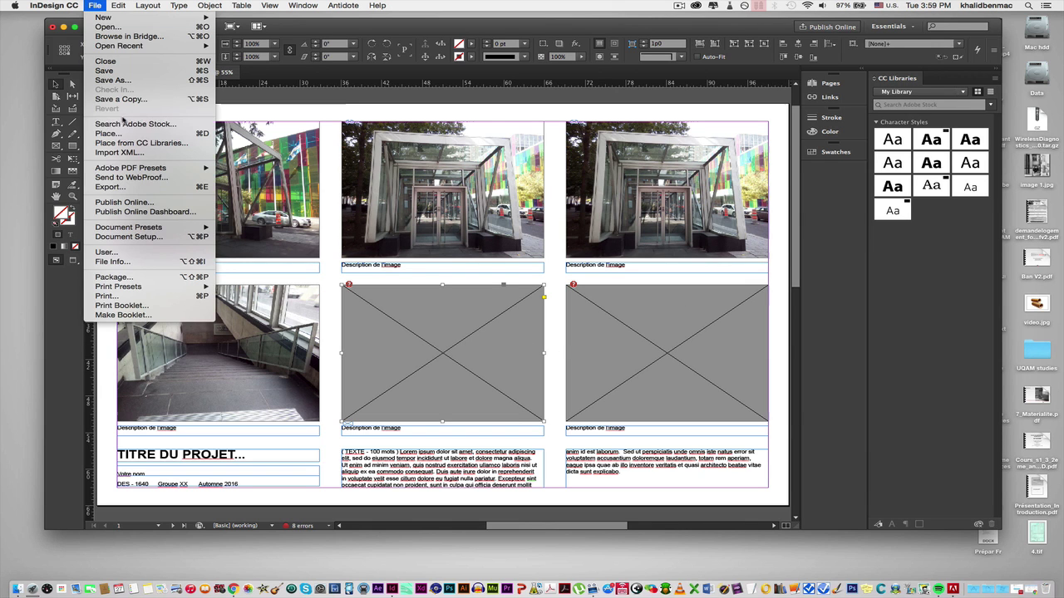
pyautogui.click(108, 133)
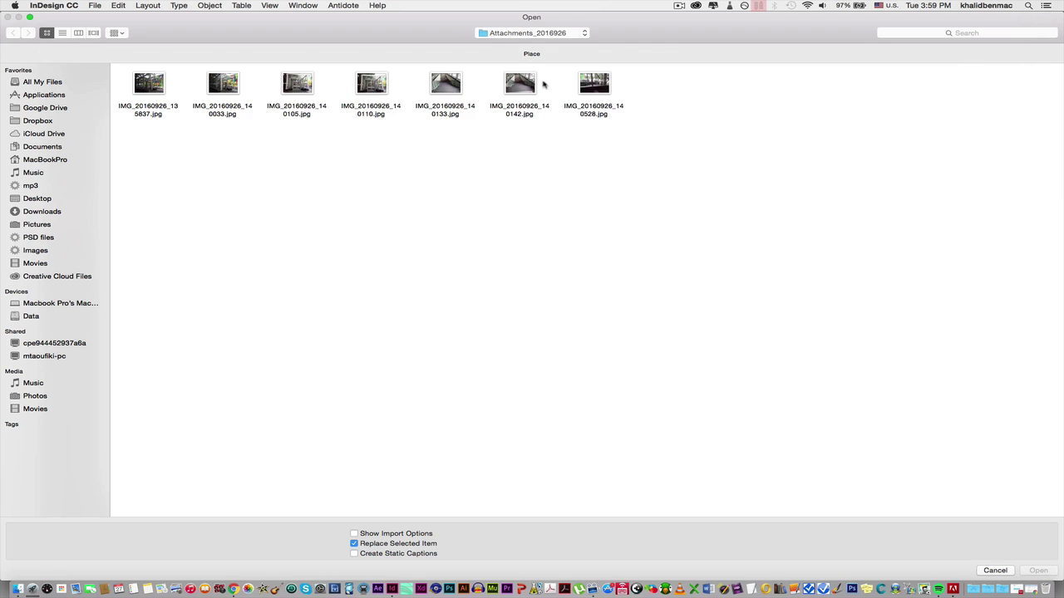
pyautogui.click(588, 85)
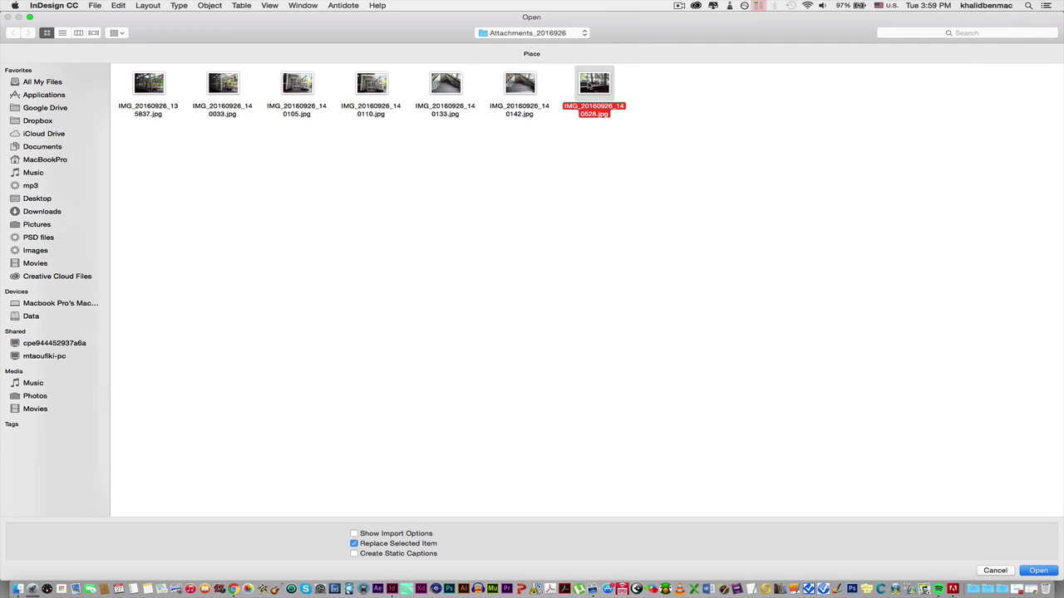
pyautogui.click(1038, 570)
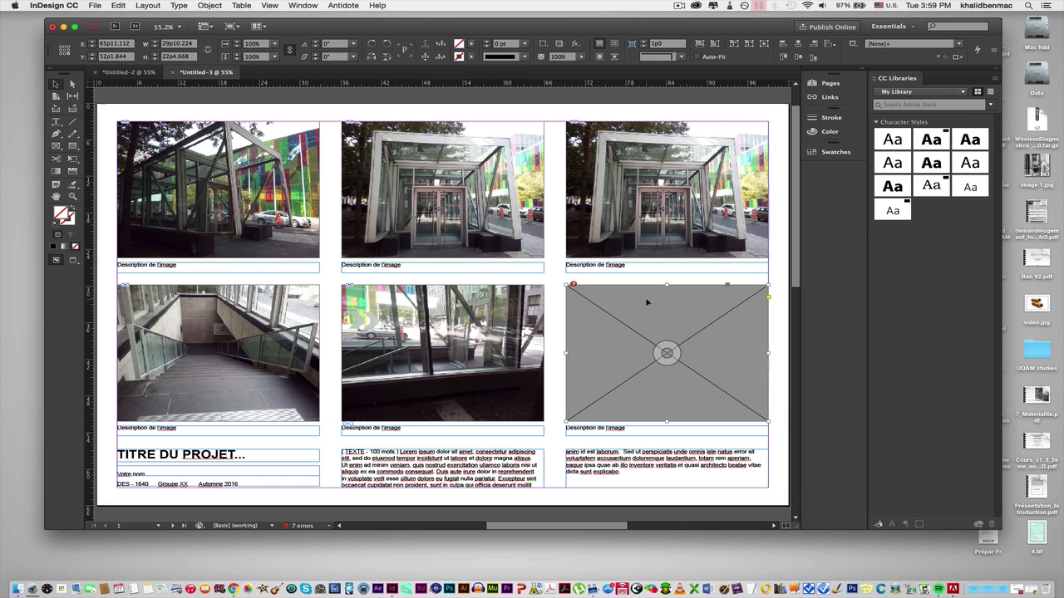
# - Place IMG_20160926_140133.jpg into the last image frame of the page's lower row
pyautogui.click(95, 5)
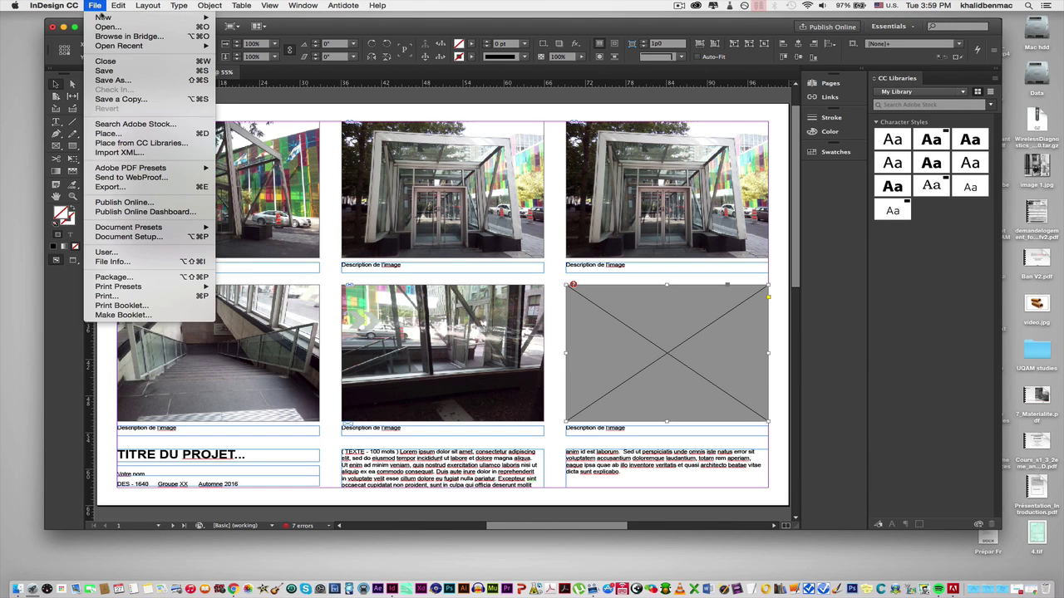
pyautogui.click(108, 133)
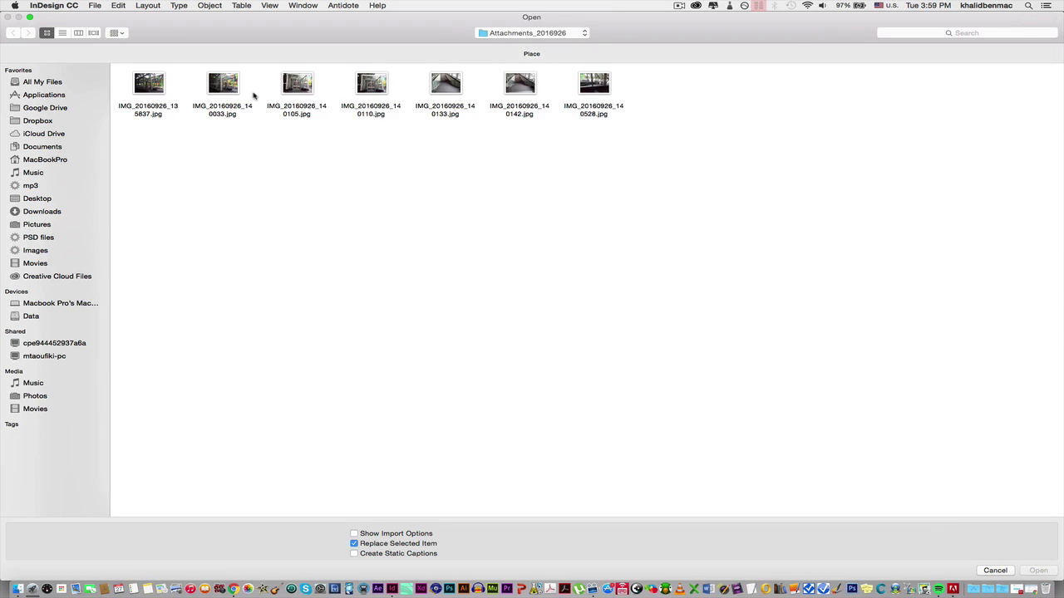
pyautogui.click(448, 80)
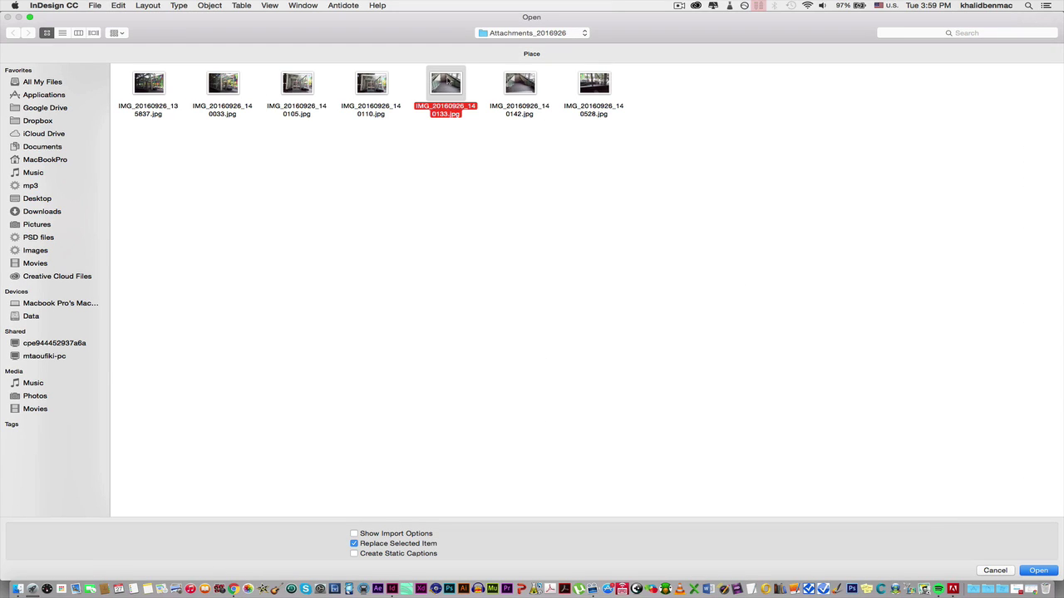
pyautogui.click(1037, 570)
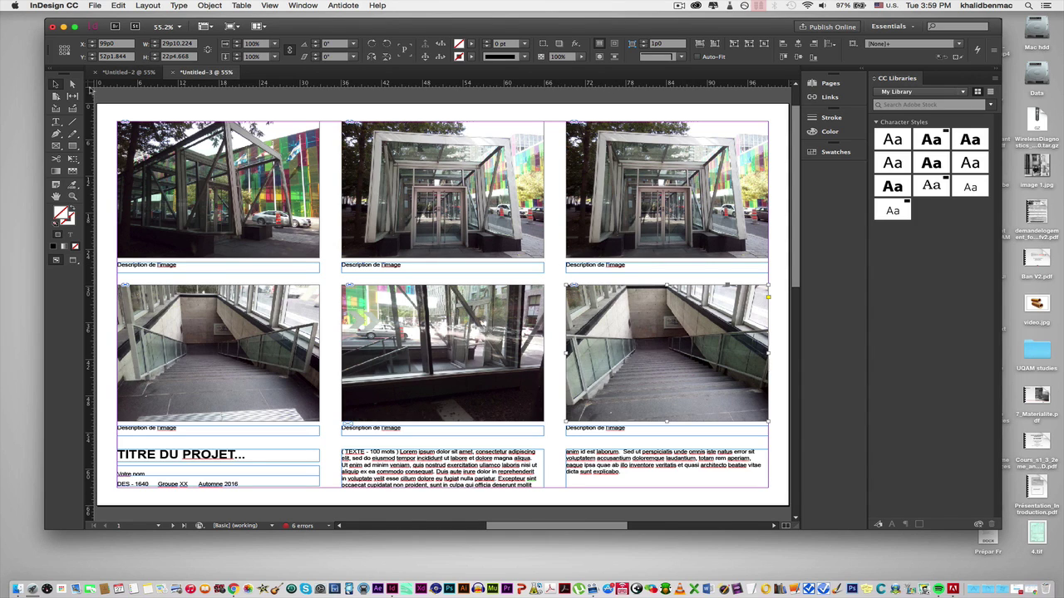
# - Try to shift the first lower-row staircase photo inside its frame with the Direct Selection tool, and undo the move
pyautogui.click(285, 158)
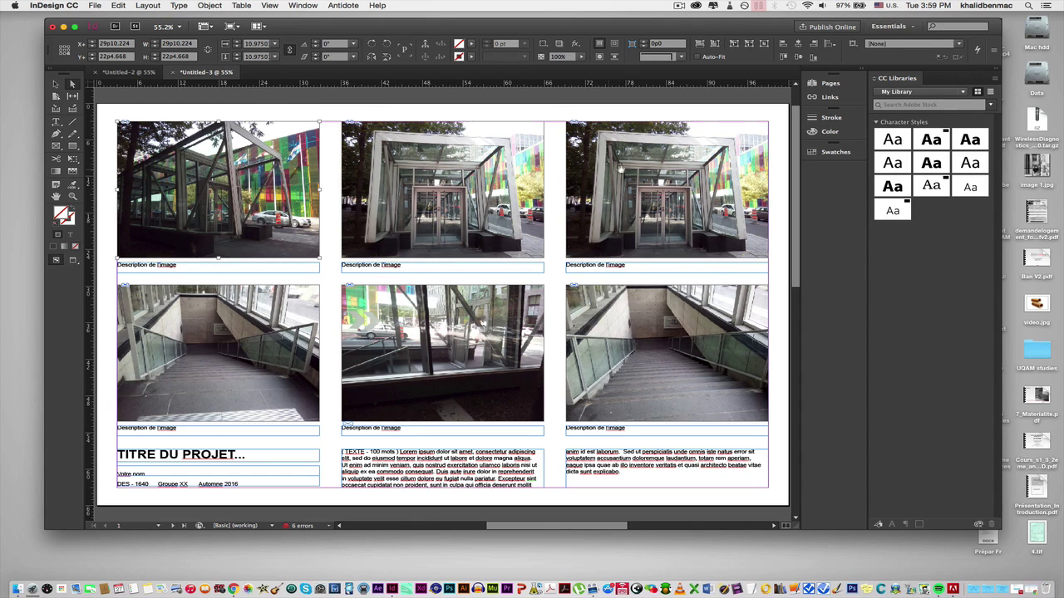
pyautogui.click(656, 338)
pyautogui.moveTo(655, 338); pyautogui.dragTo(213, 329)
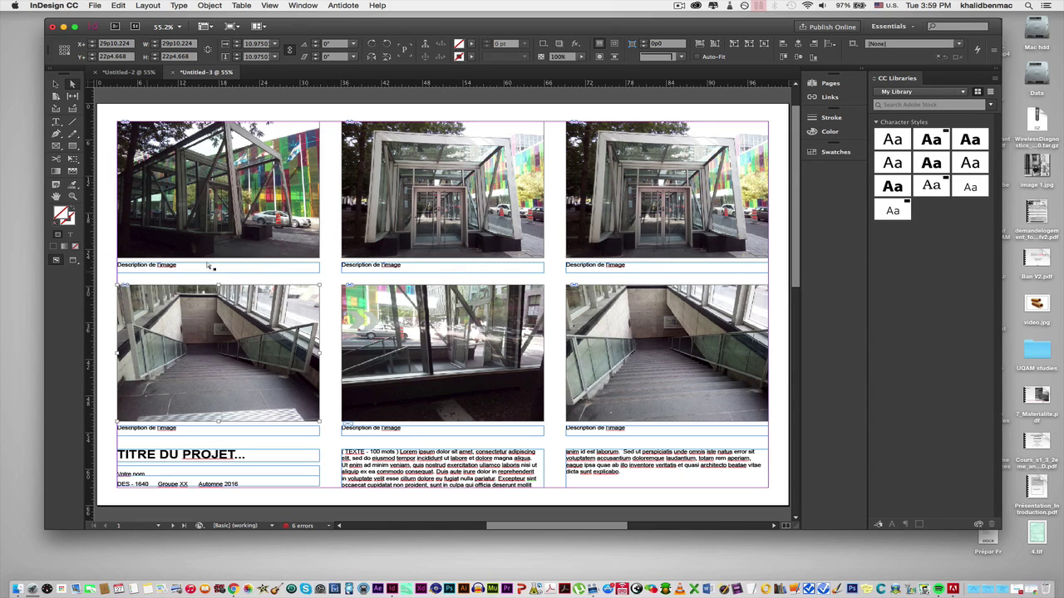
pyautogui.moveTo(192, 367); pyautogui.dragTo(174, 369)
pyautogui.press('super+z')
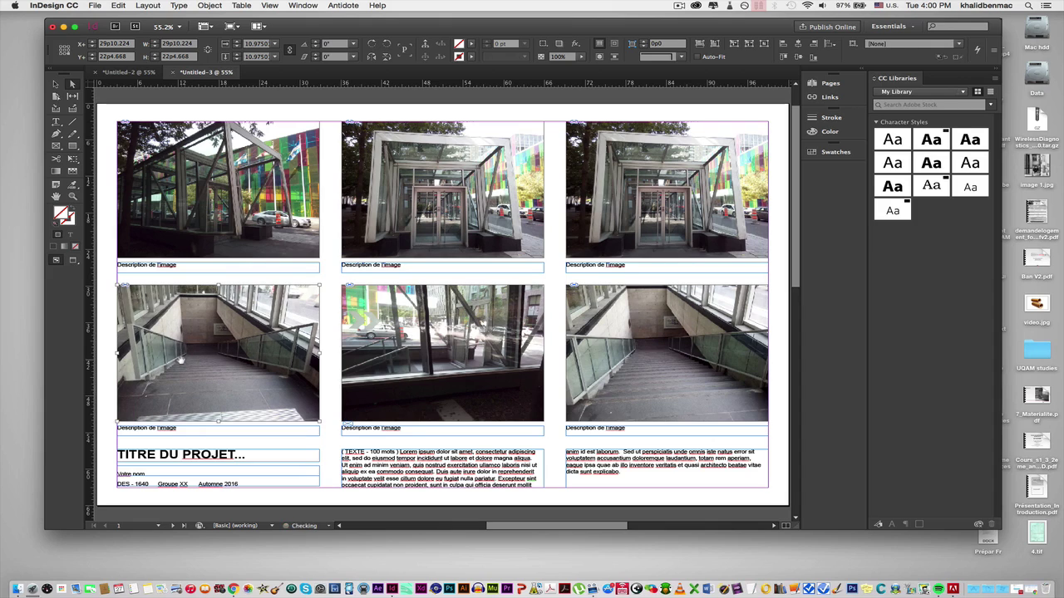
# - Scale the first lower-row staircase photo from its centre to about 11.45%, slightly larger than its frame
pyautogui.moveTo(320, 284); pyautogui.dragTo(319, 284)
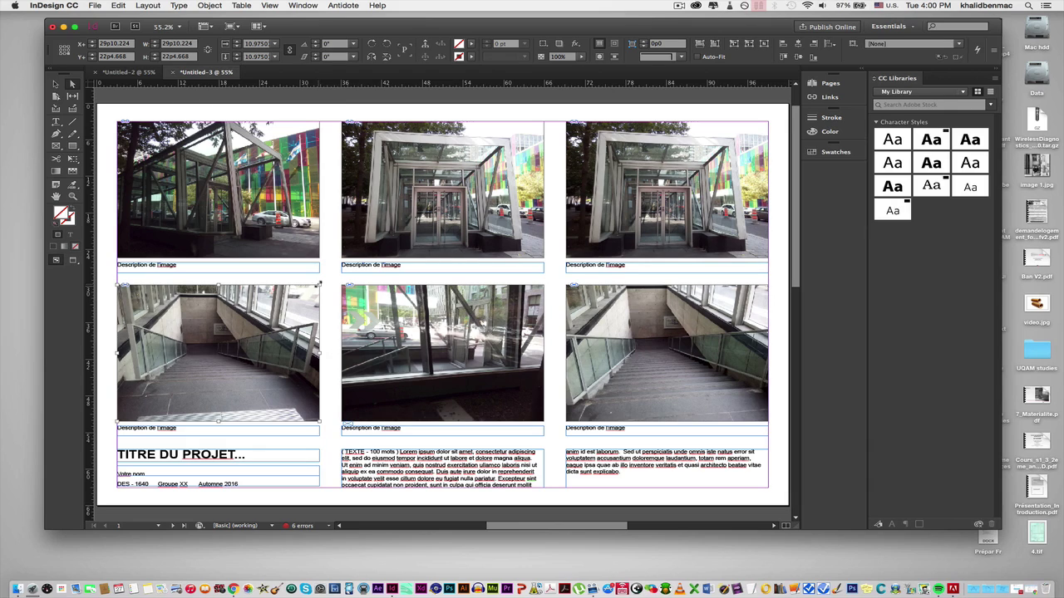
pyautogui.moveTo(318, 285); pyautogui.dragTo(333, 276)
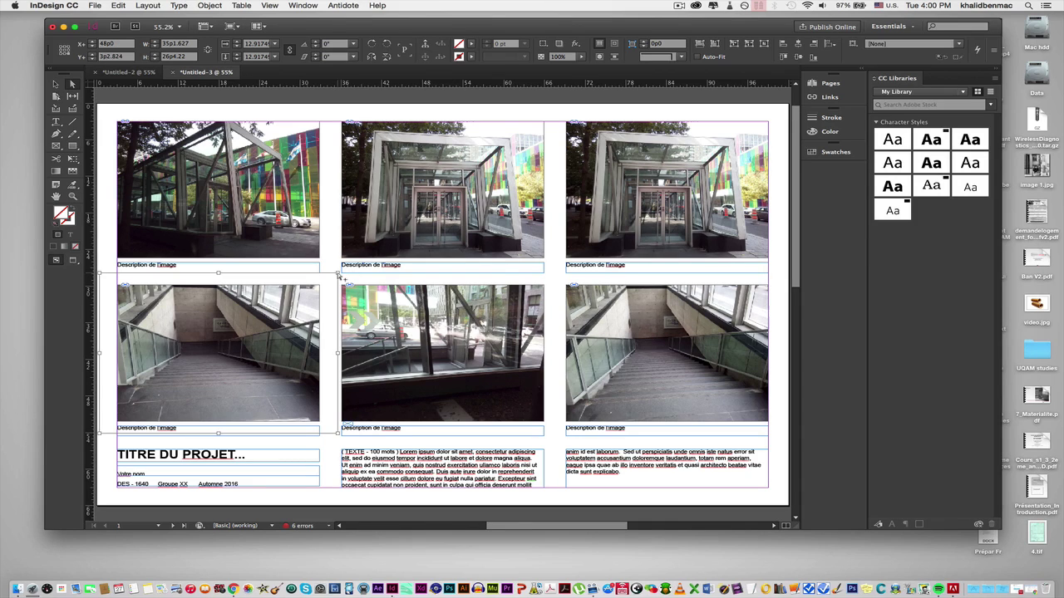
pyautogui.moveTo(337, 271)
pyautogui.mouseDown()
pyautogui.moveTo(357, 287)
pyautogui.moveTo(327, 287)
pyautogui.mouseUp()
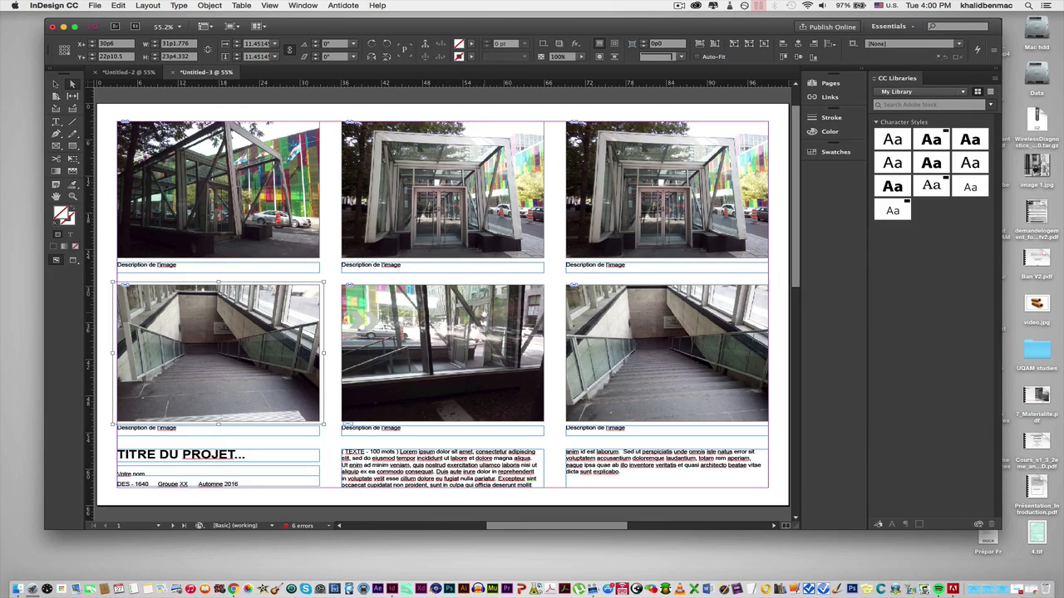
# - Scale the last lower-row staircase photo from its centre to about 17.26% and reposition it inside its frame
pyautogui.click(582, 320)
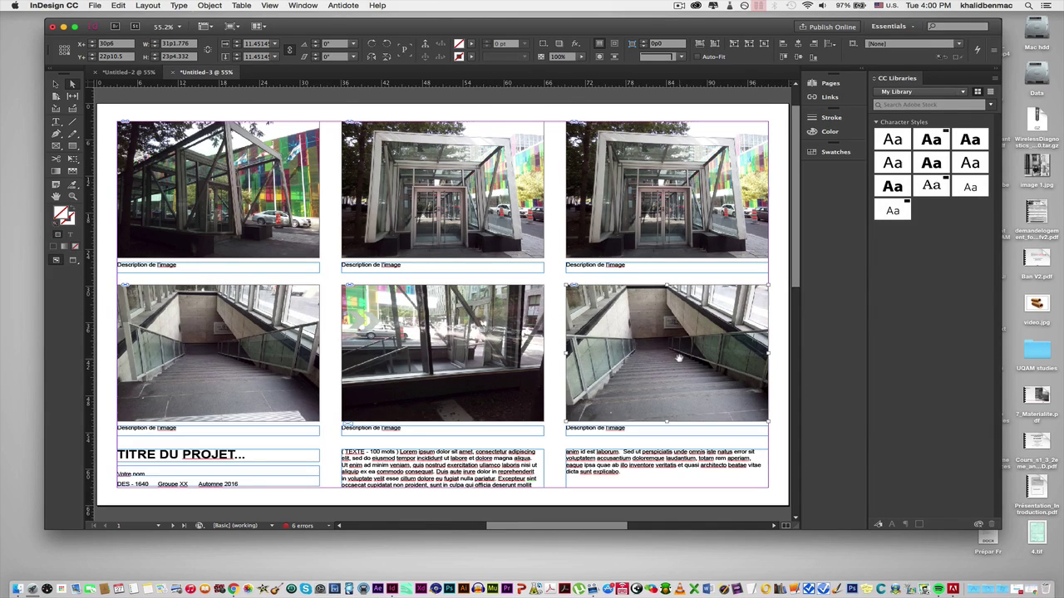
pyautogui.moveTo(665, 337)
pyautogui.mouseDown()
pyautogui.moveTo(637, 341)
pyautogui.moveTo(637, 328)
pyautogui.moveTo(663, 321)
pyautogui.mouseUp()
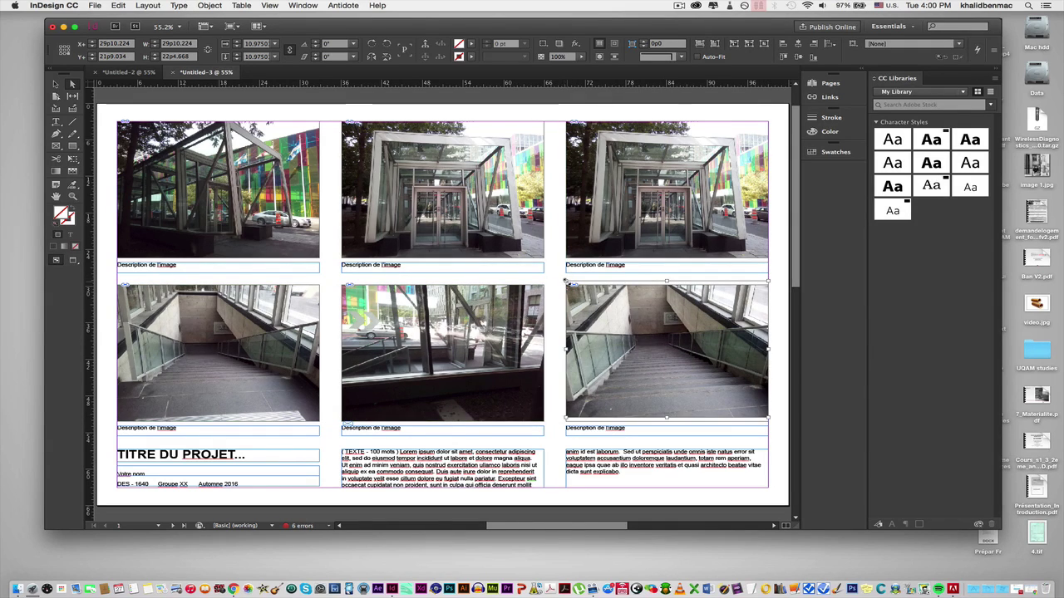
pyautogui.moveTo(563, 280)
pyautogui.mouseDown()
pyautogui.moveTo(518, 264)
pyautogui.moveTo(565, 284)
pyautogui.mouseUp()
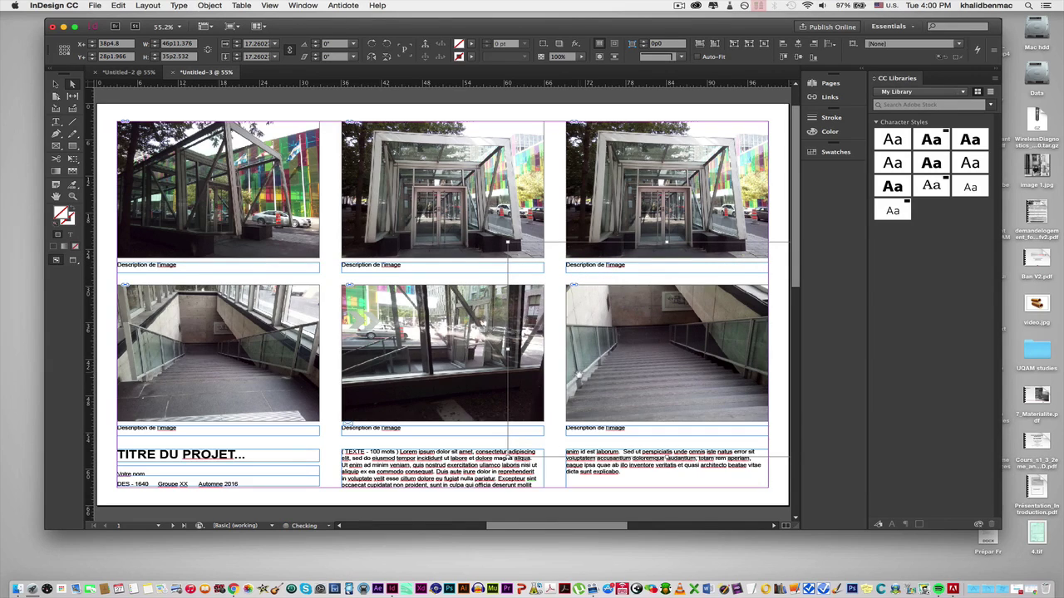
pyautogui.moveTo(607, 368); pyautogui.dragTo(658, 344)
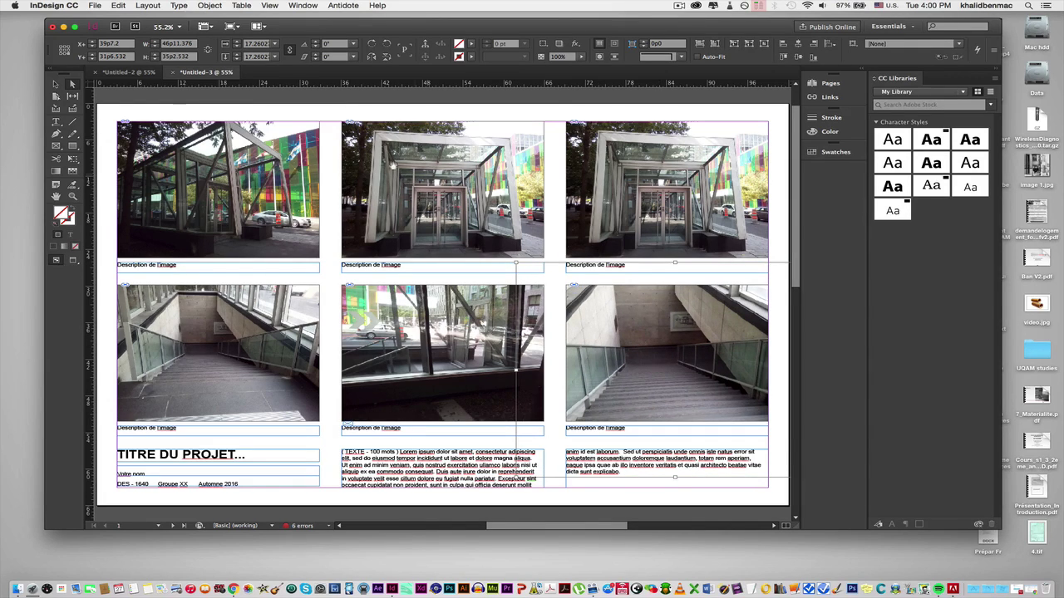
# - Select all the placeholder text in the linked body-text frames below the photos, and leave text editing
pyautogui.click(100, 156)
pyautogui.click(56, 121)
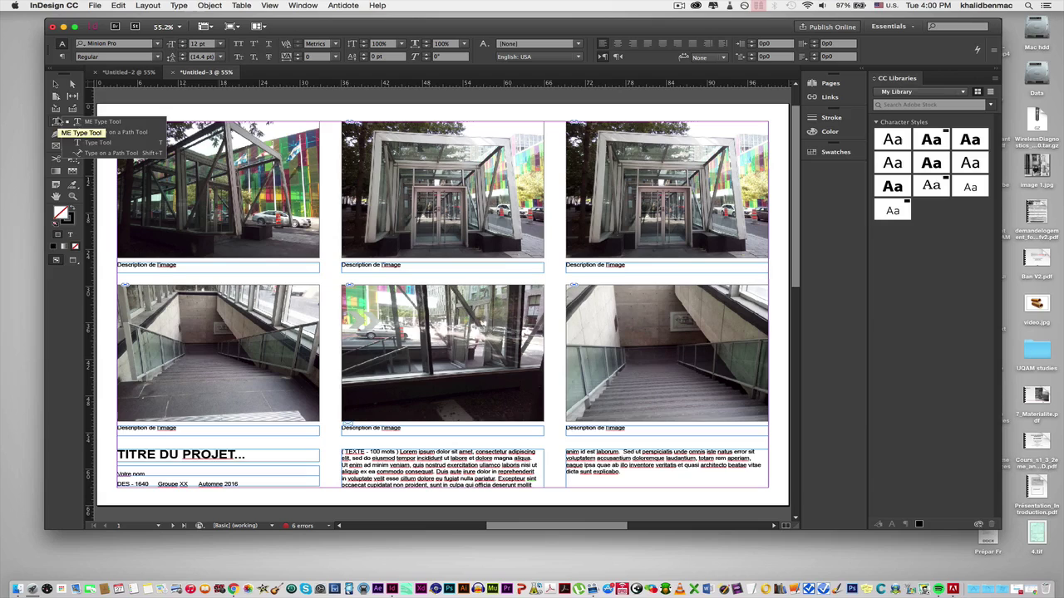
pyautogui.click(157, 264)
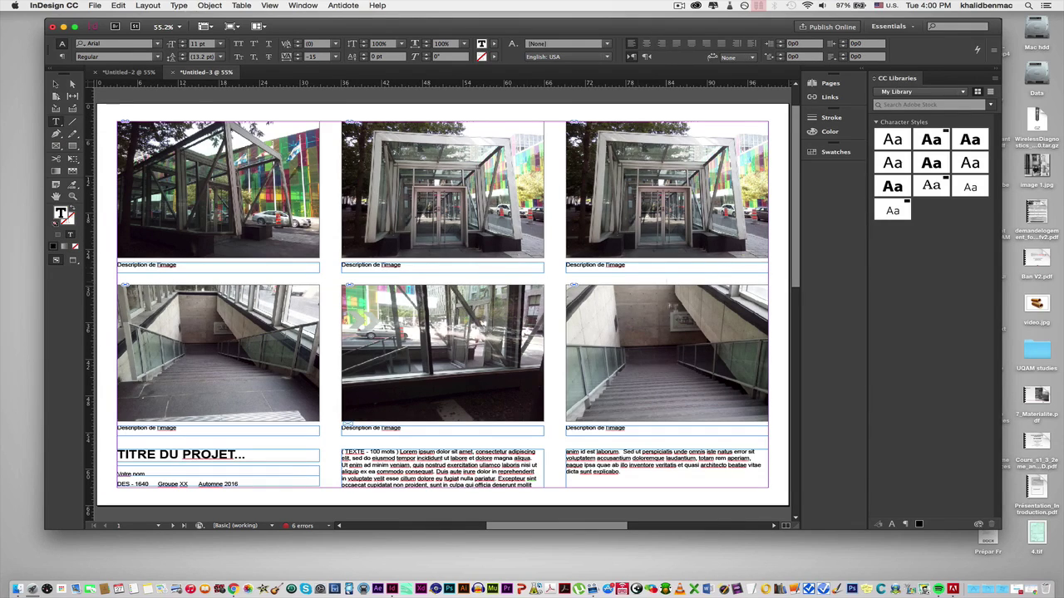
pyautogui.scroll(-3, 625, 358)
pyautogui.tripleClick(412, 400)
pyautogui.hotkey('ctrl', 'a')
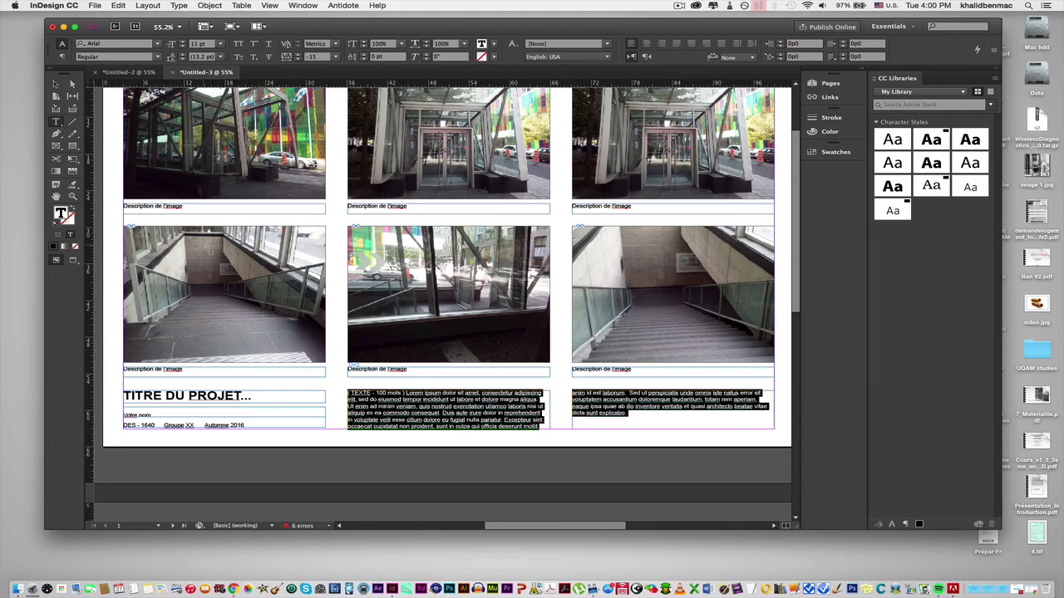
pyautogui.press('Escape')
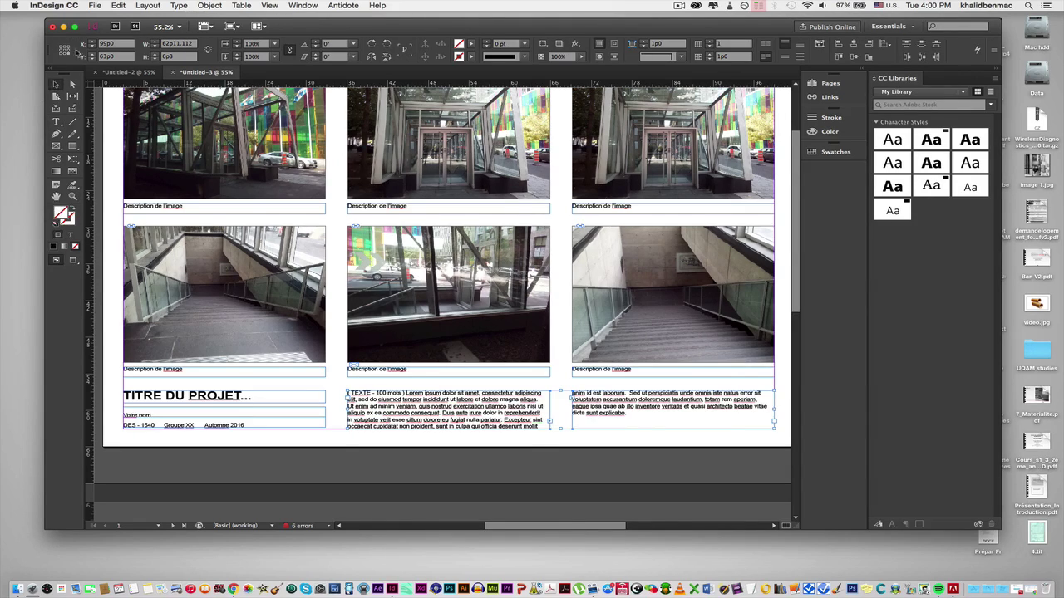
# - Start exporting the document to the Desktop as DES1640 in Adobe PDF (Print) format
pyautogui.click(95, 6)
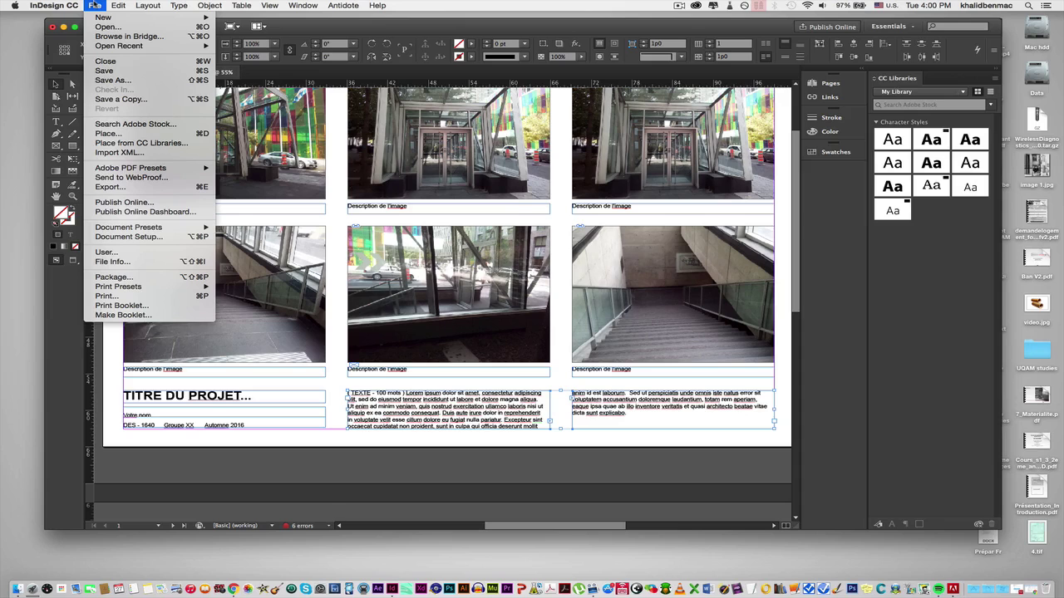
pyautogui.click(143, 189)
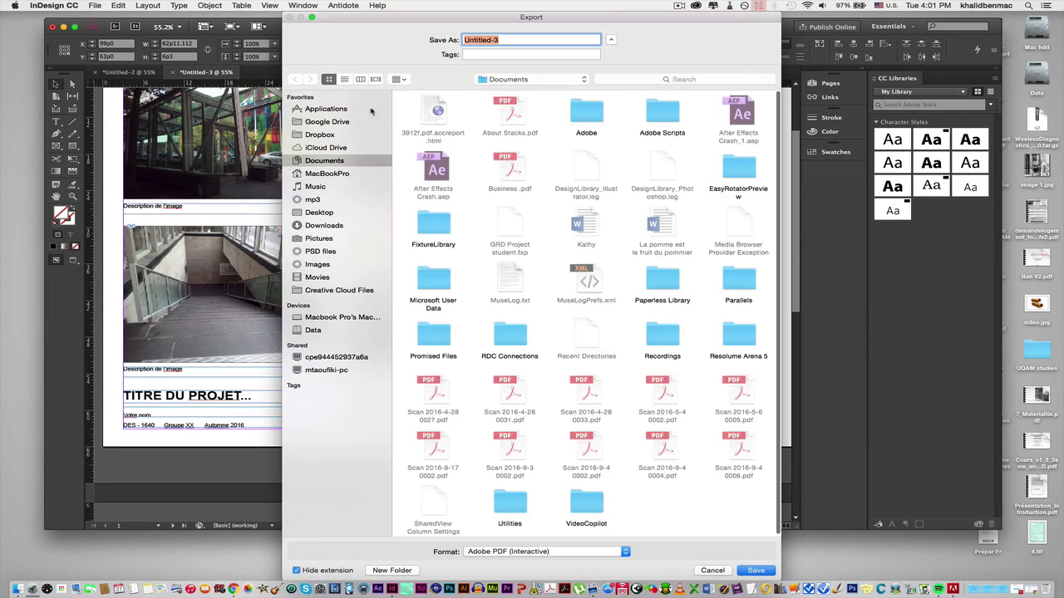
pyautogui.click(319, 213)
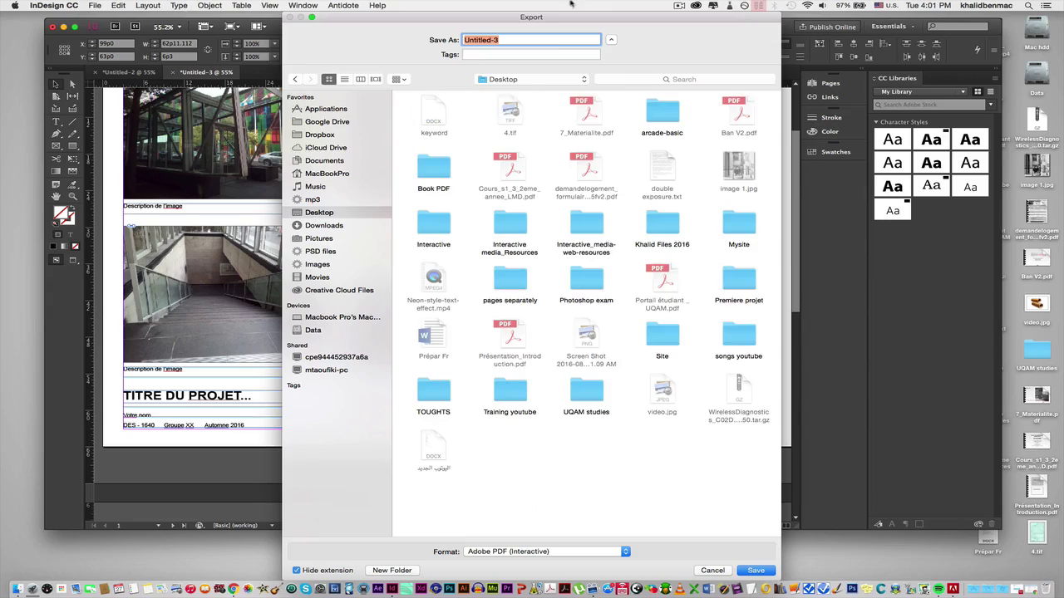
pyautogui.moveTo(511, 41); pyautogui.dragTo(384, 20)
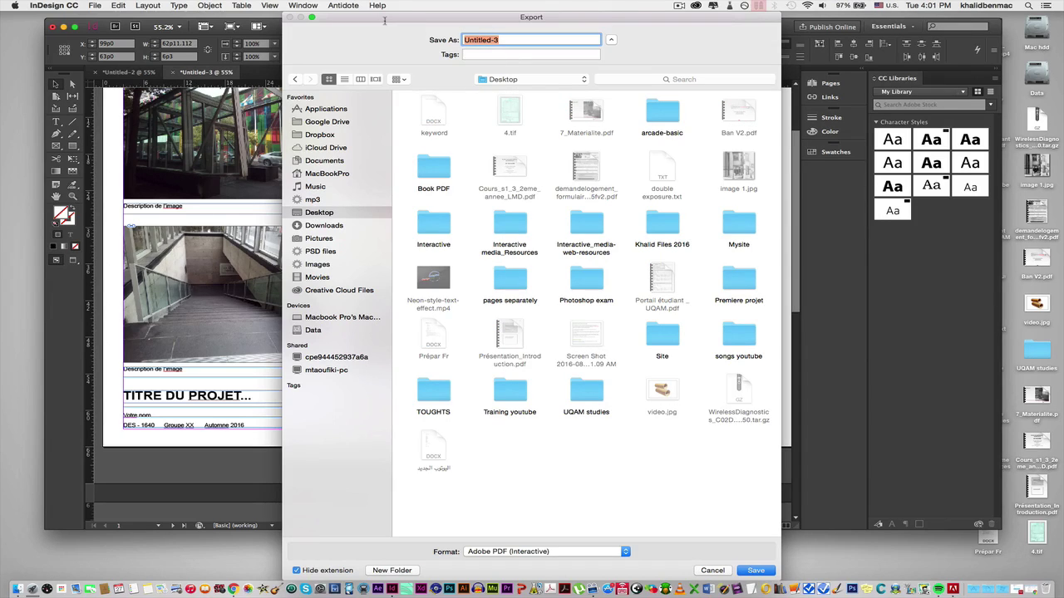
pyautogui.write('De')
pyautogui.moveTo(556, 22); pyautogui.dragTo(554, 4)
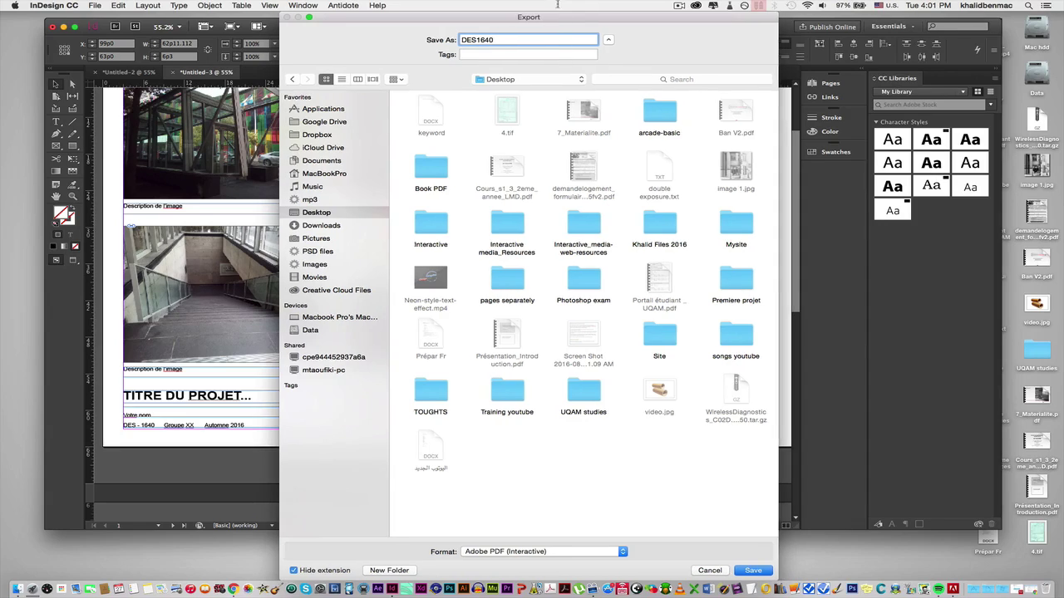
pyautogui.click(521, 552)
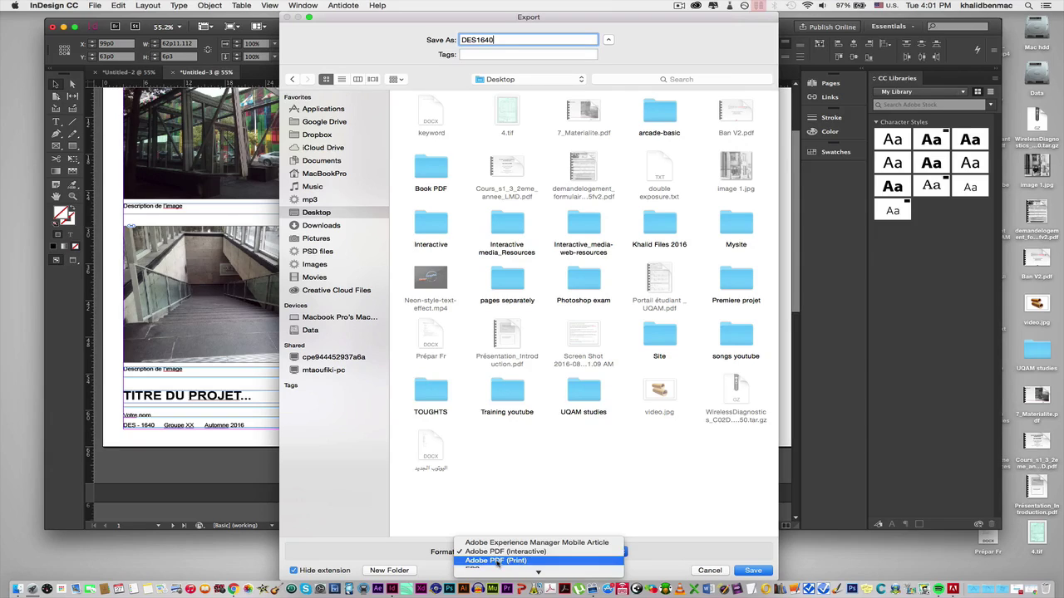
pyautogui.click(497, 561)
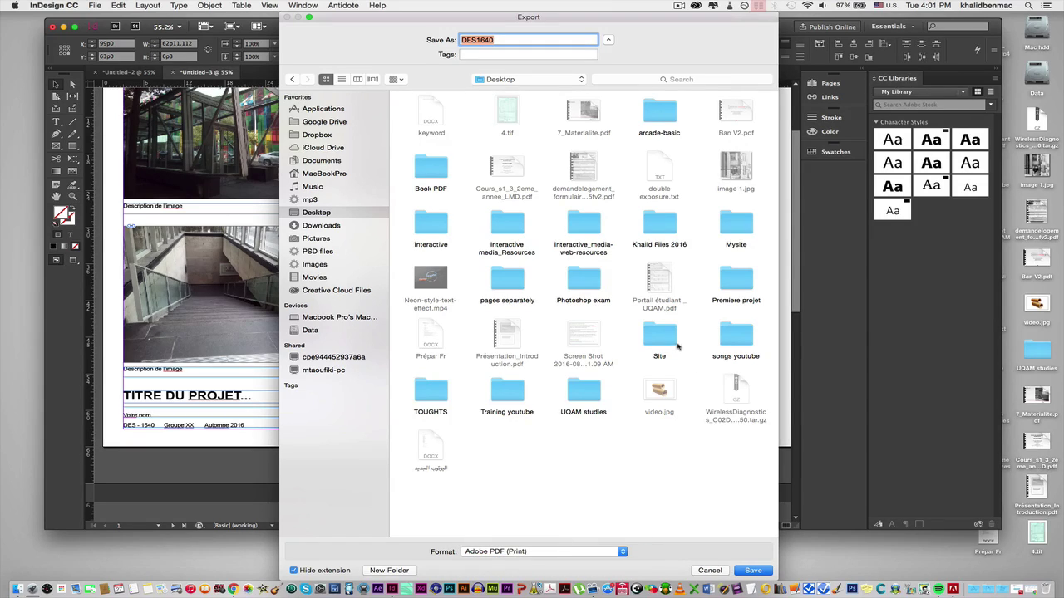
pyautogui.click(751, 571)
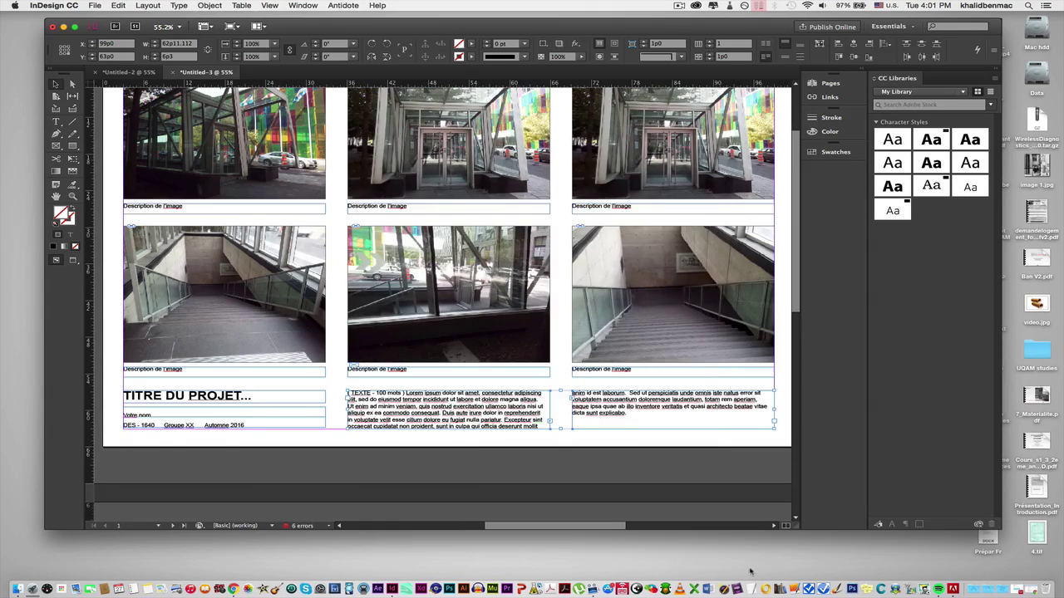
# - Limit the PDF export to a page range of 1 instead of all pages
pyautogui.click(455, 254)
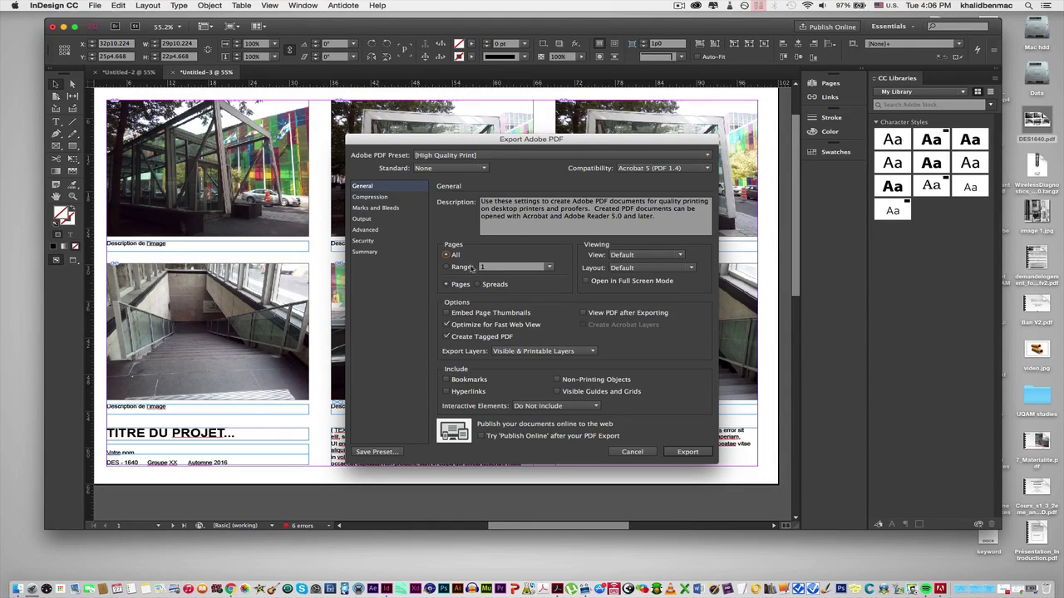
pyautogui.click(446, 267)
pyautogui.press('Tab')
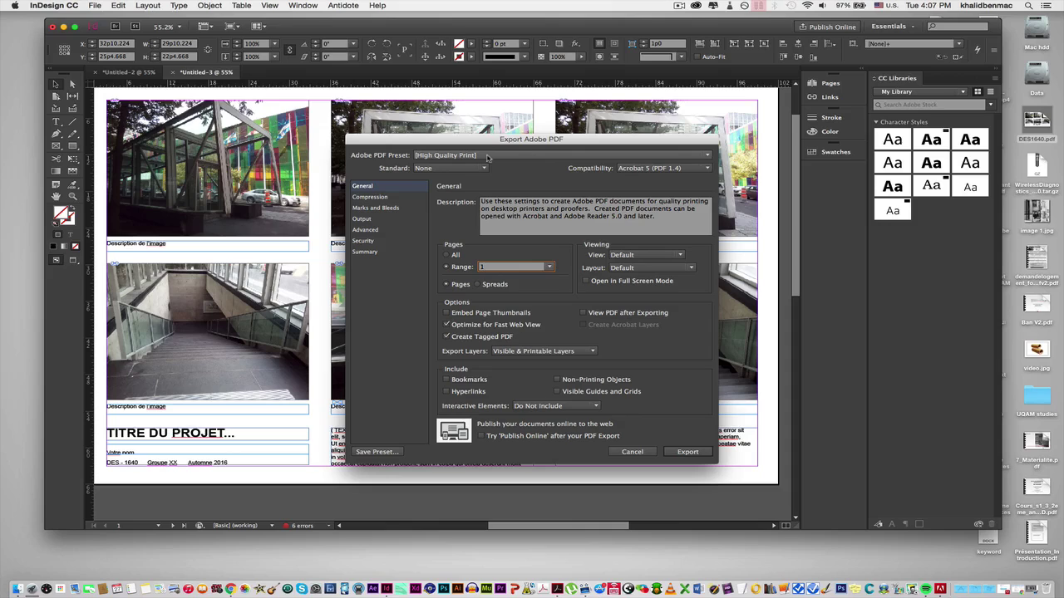
# - Review the compression, marks and output settings, and set the color conversion to Convert to Destination with U.S. Web Coated (SWOP) v2
pyautogui.click(374, 197)
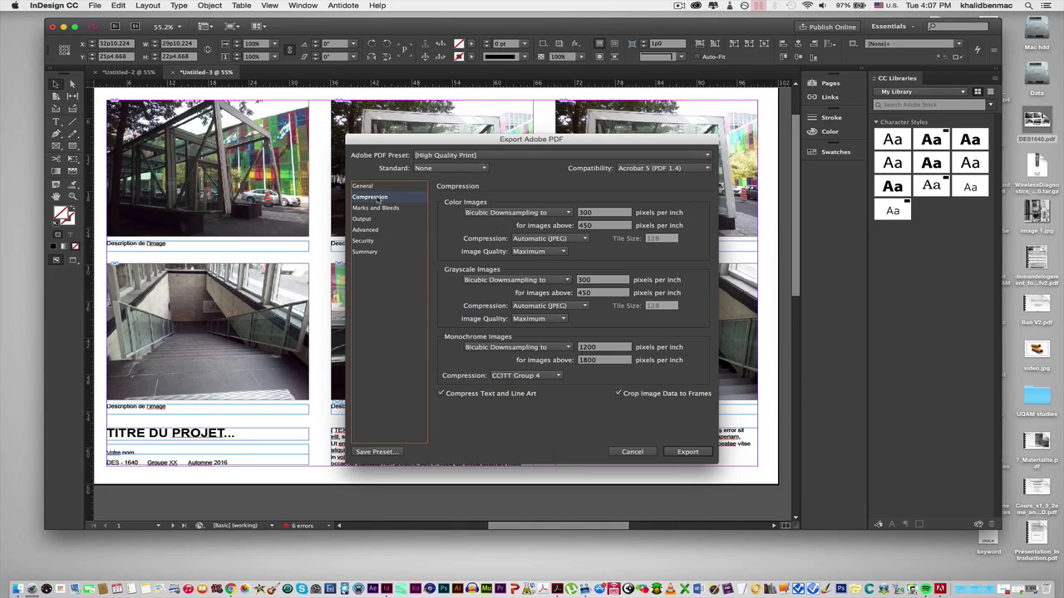
pyautogui.click(385, 209)
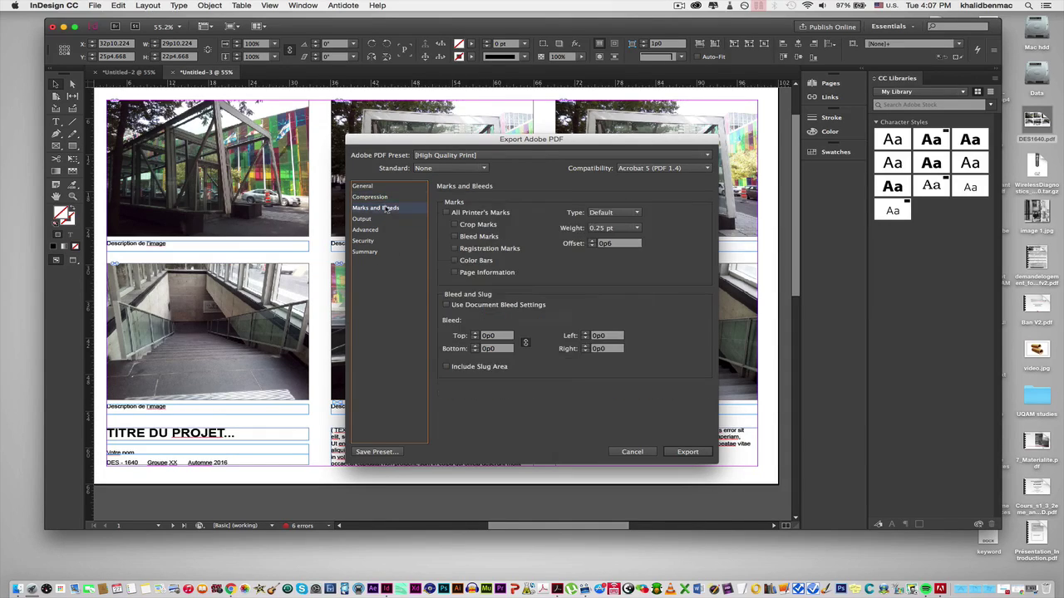
pyautogui.click(360, 222)
pyautogui.click(377, 210)
pyautogui.click(369, 220)
pyautogui.click(368, 230)
pyautogui.click(366, 219)
pyautogui.click(606, 212)
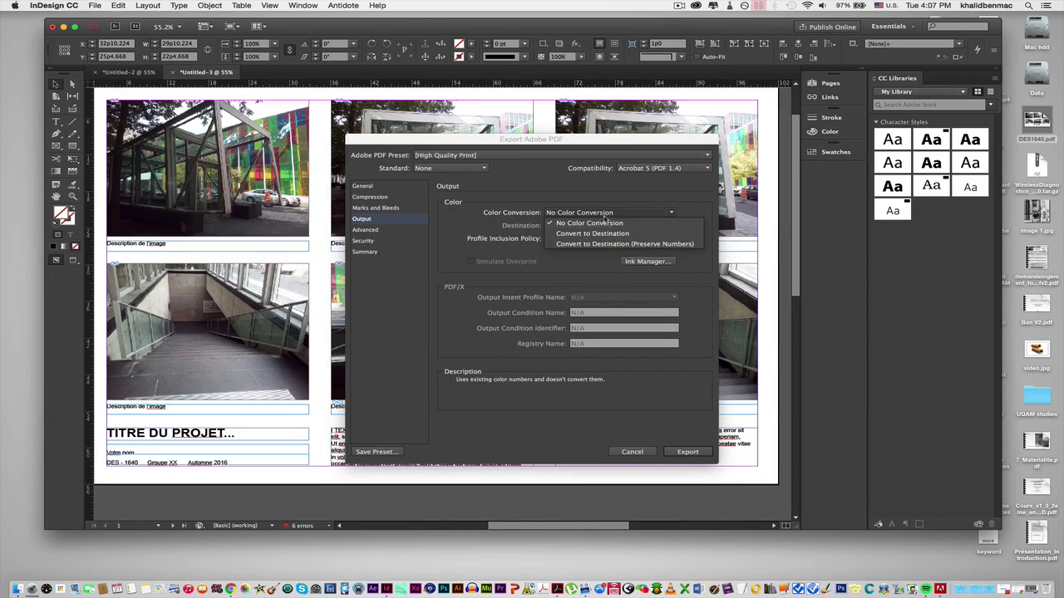
pyautogui.click(604, 236)
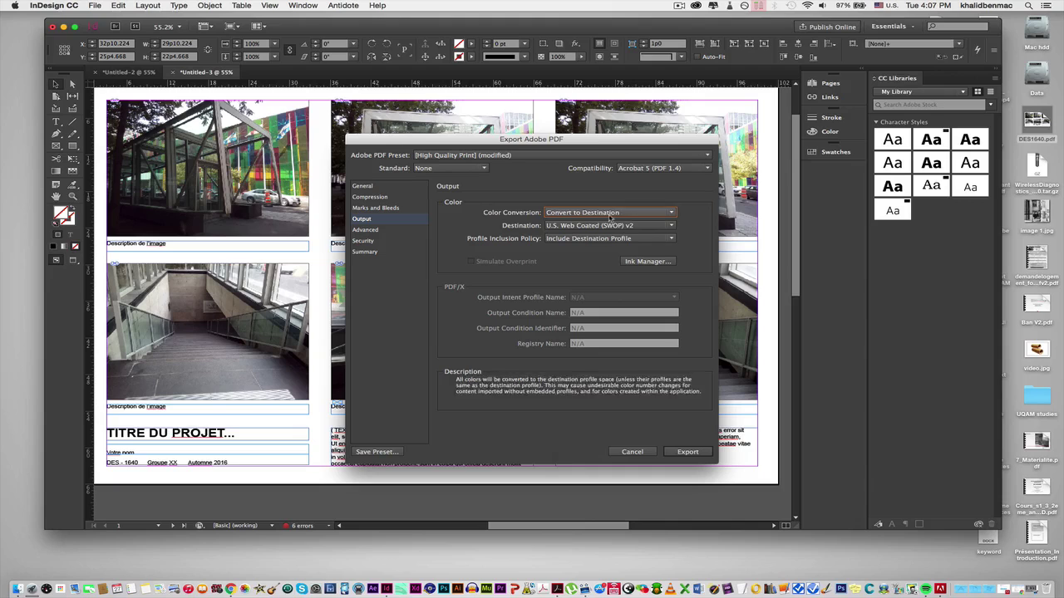
pyautogui.click(601, 228)
pyautogui.click(600, 229)
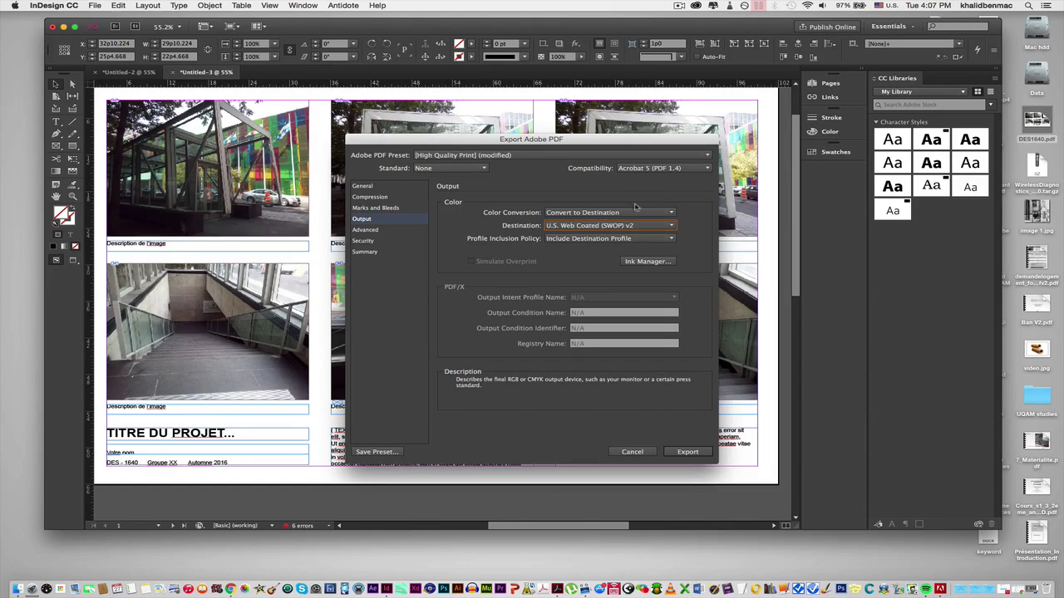
# - Recheck the page range in the general export settings and export the PDF
pyautogui.click(374, 186)
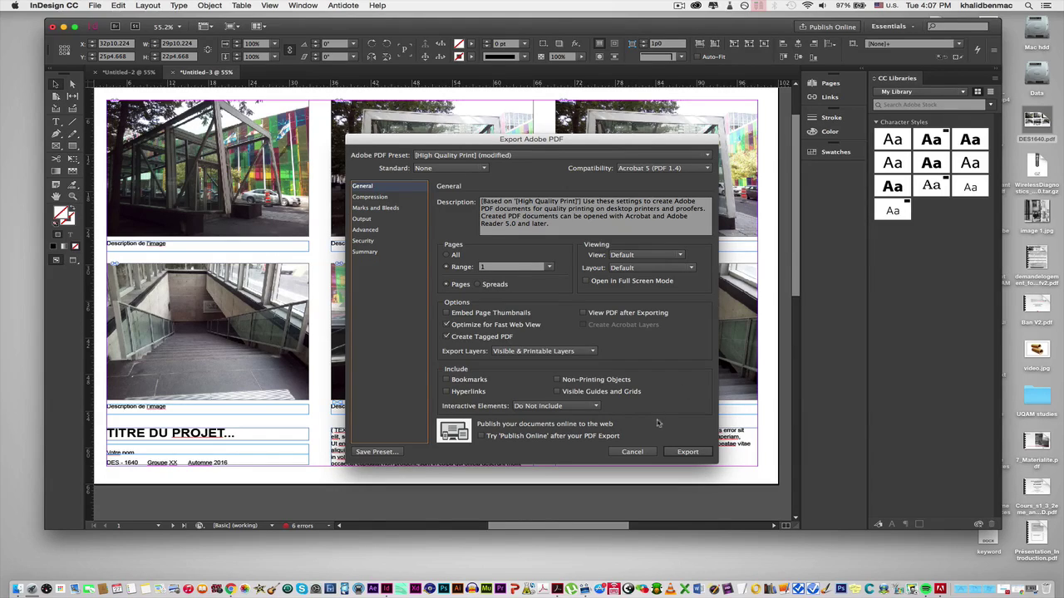
pyautogui.doubleClick(495, 267)
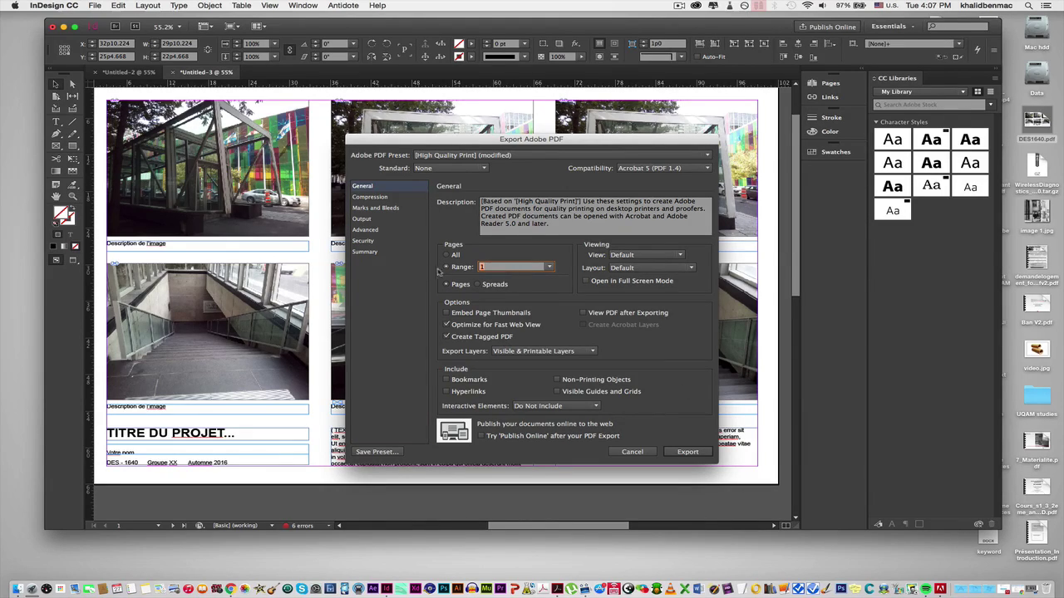
pyautogui.click(690, 454)
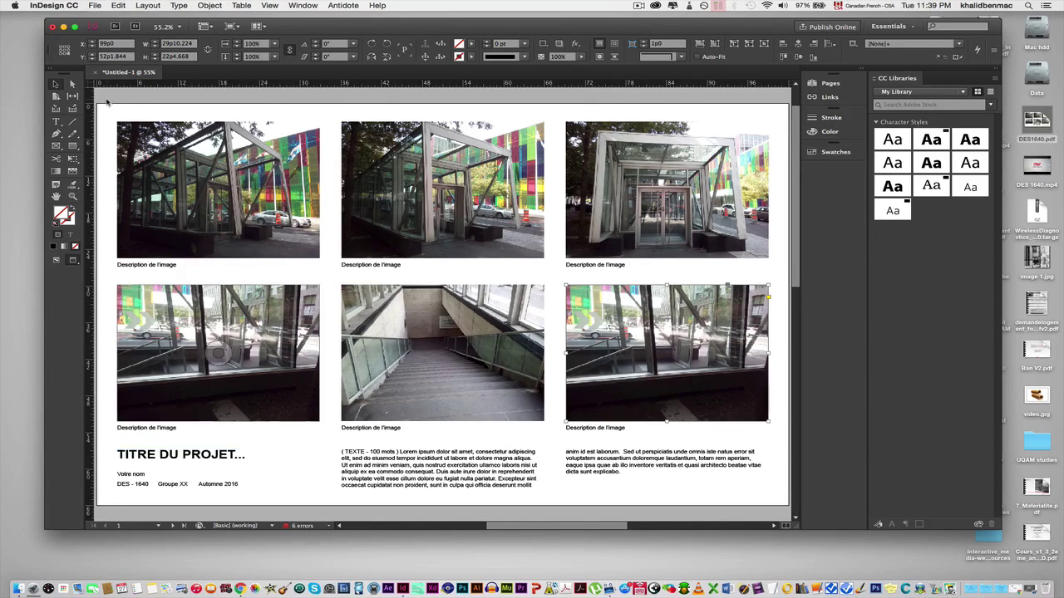
# - Replace the caption under the first upper-row photo with "YGDWDB" using the Type tool
pyautogui.click(56, 122)
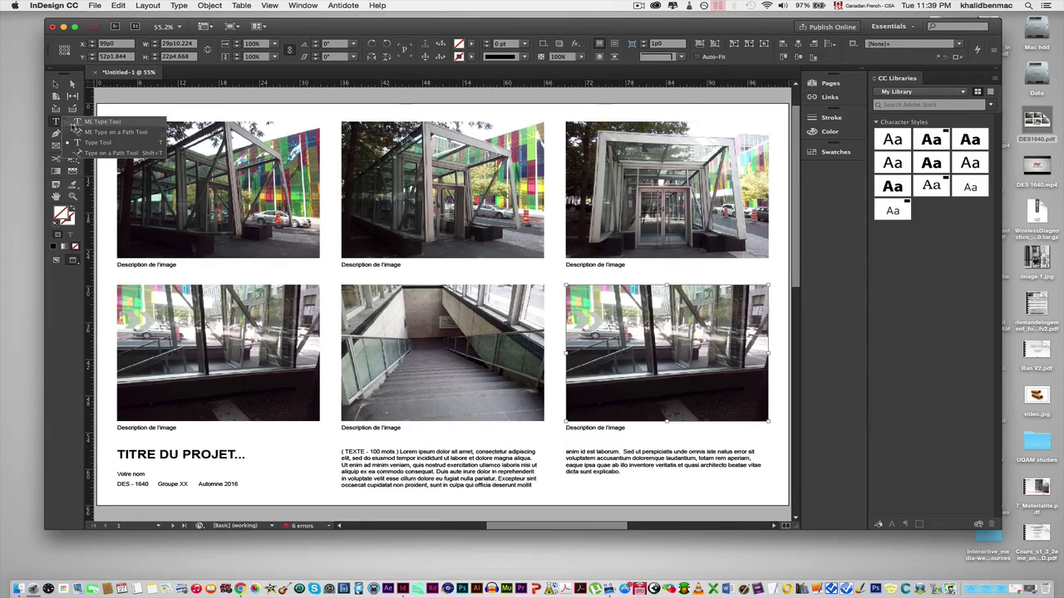
pyautogui.click(96, 143)
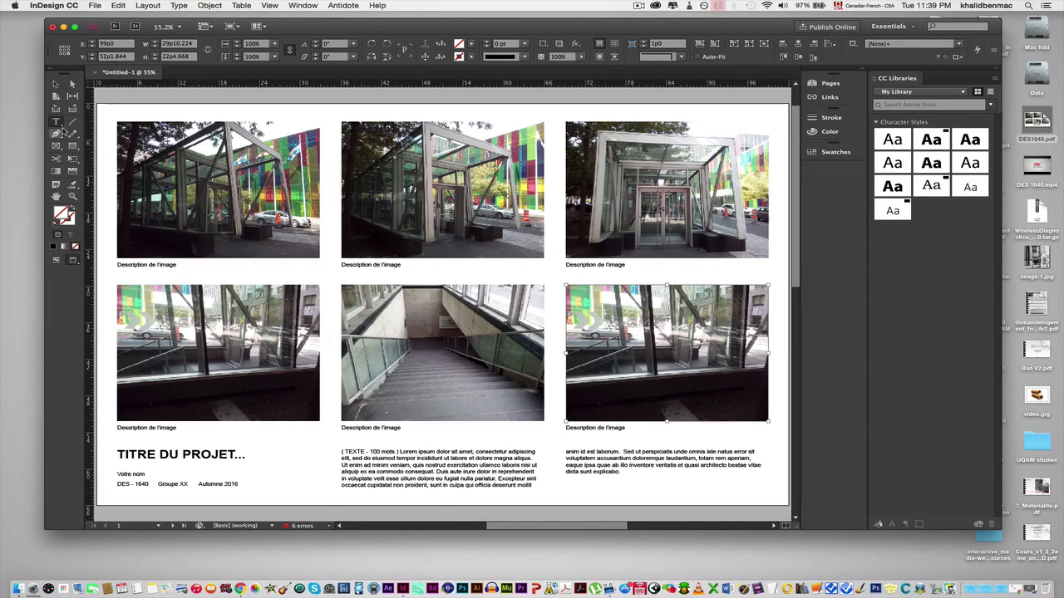
pyautogui.click(58, 123)
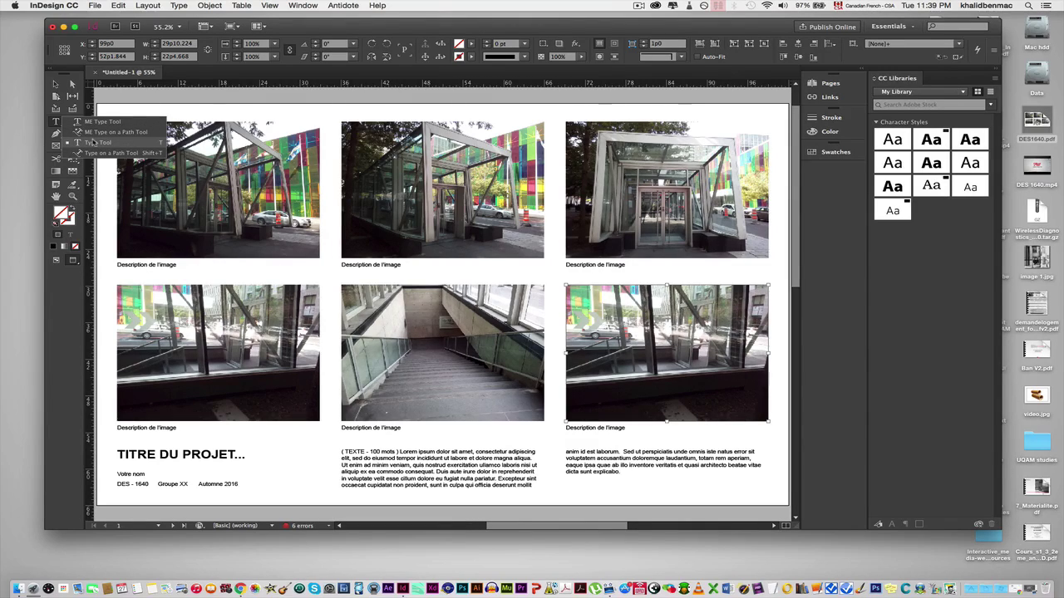
pyautogui.click(94, 143)
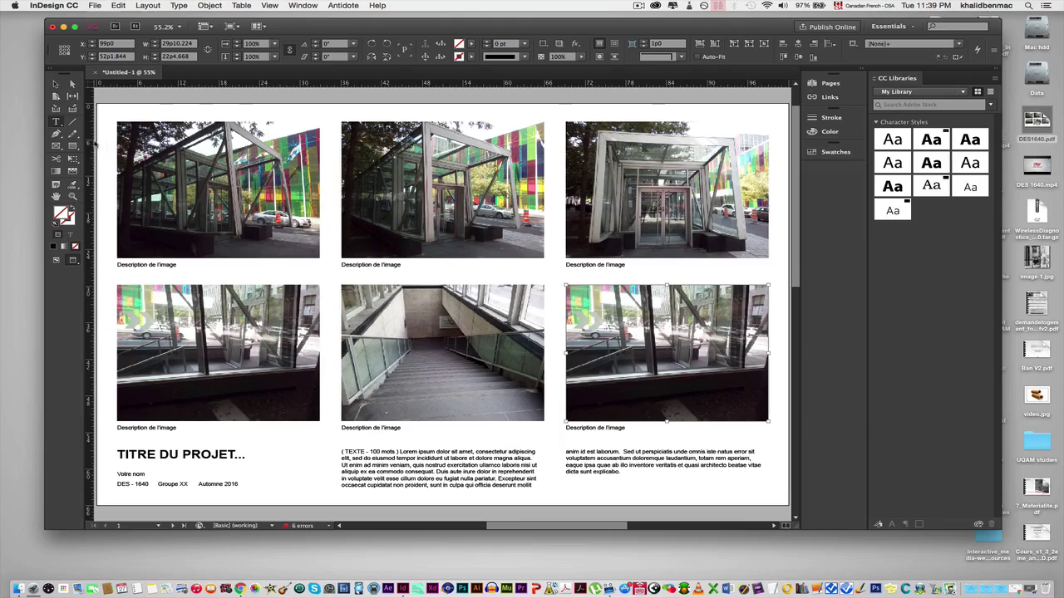
pyautogui.click(56, 122)
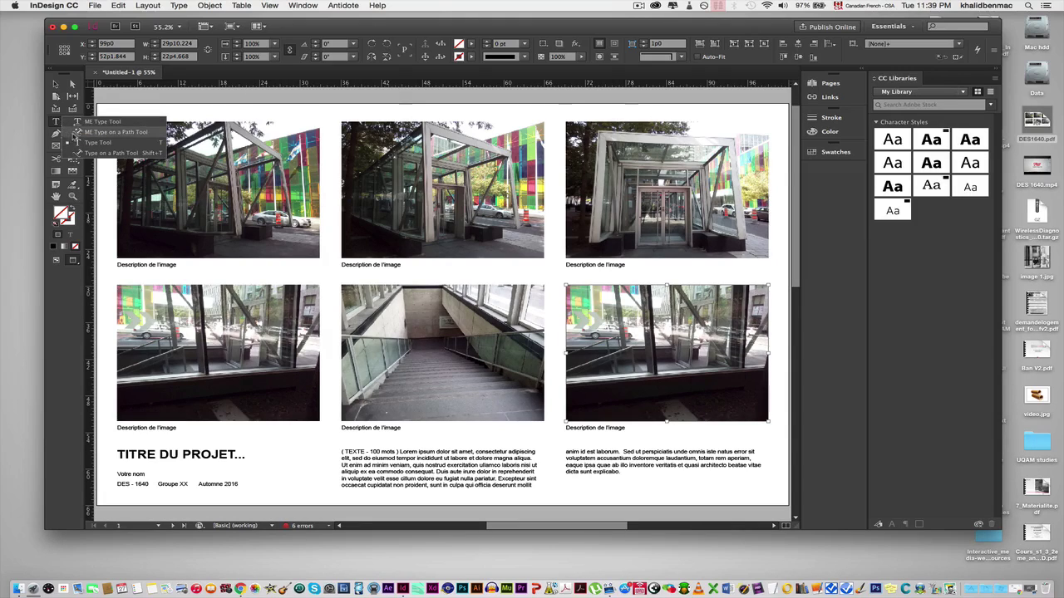
pyautogui.click(73, 143)
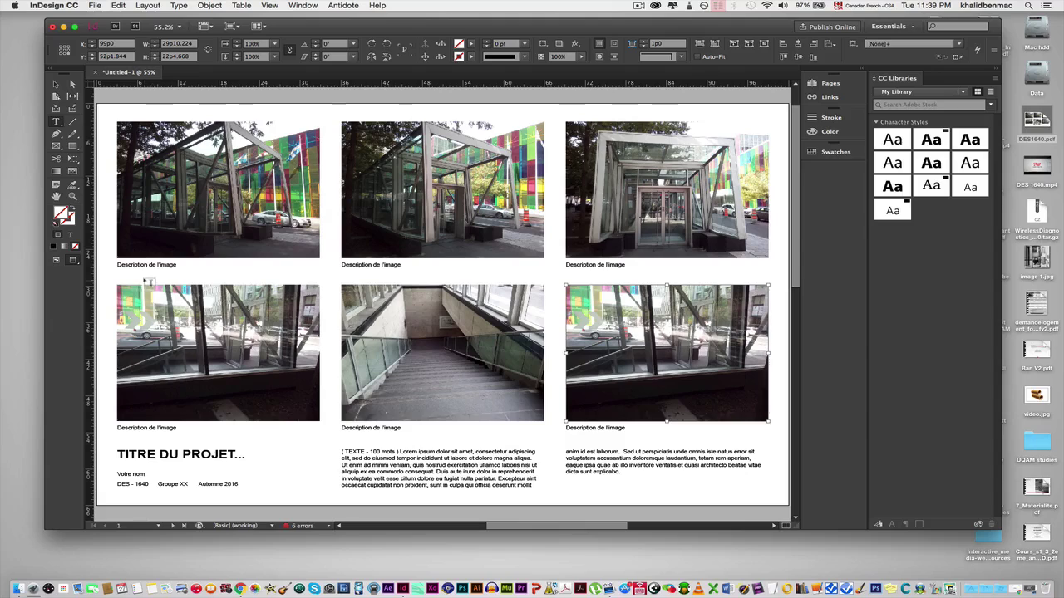
pyautogui.click(135, 267)
pyautogui.tripleClick(134, 267)
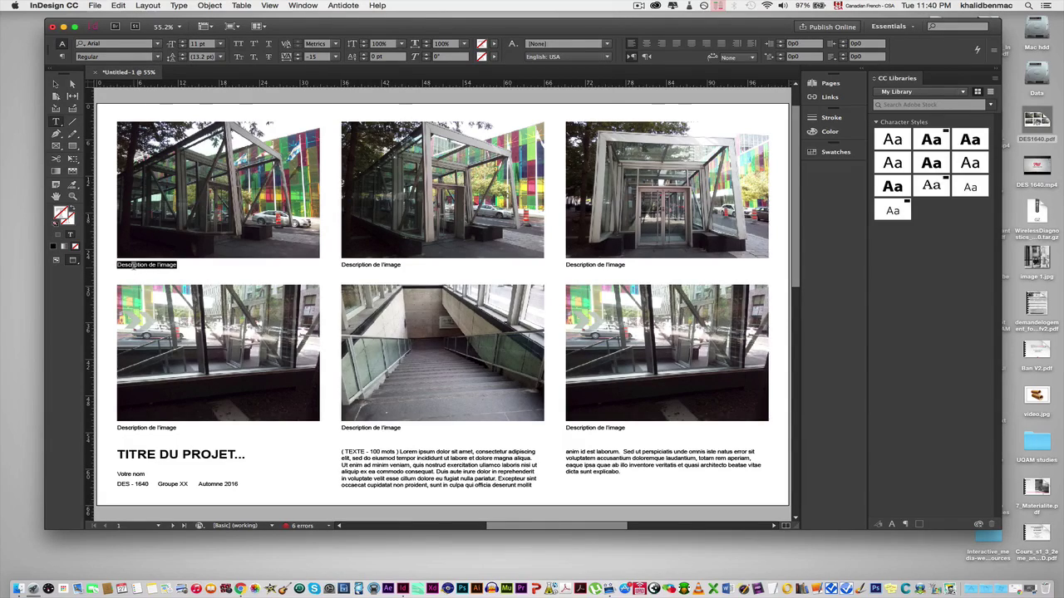
pyautogui.write('YGDWDB')
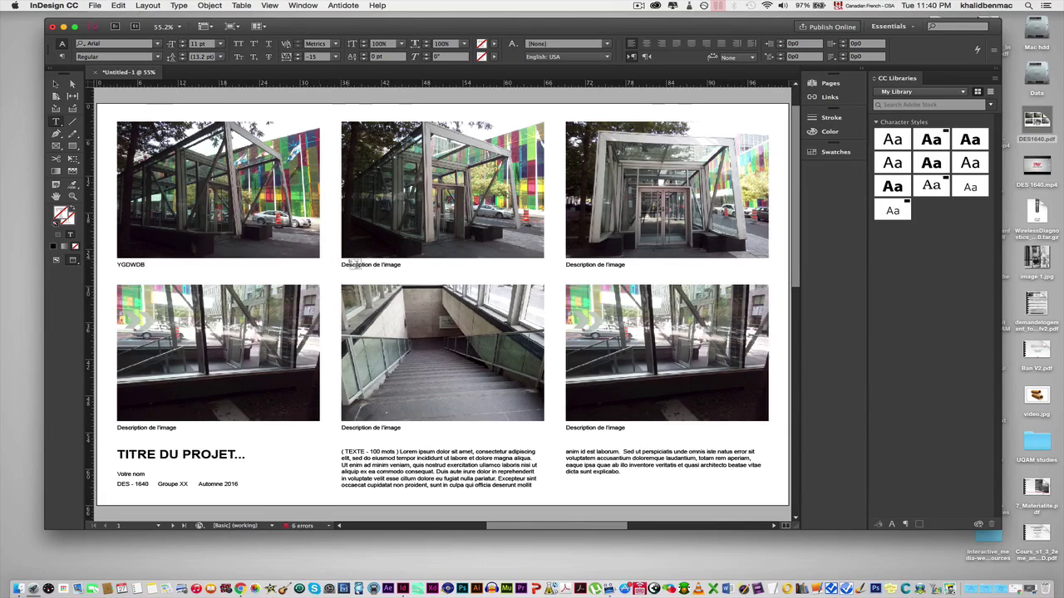
# - Replace the caption under the middle upper-row photo with "GHSJJ"
pyautogui.click(349, 264)
pyautogui.tripleClick(350, 264)
pyautogui.write('GHSJJ')
# - Switch to the Normal screen mode and replace the caption under the last upper-row photo with "GDGDIUD"
pyautogui.click(588, 264)
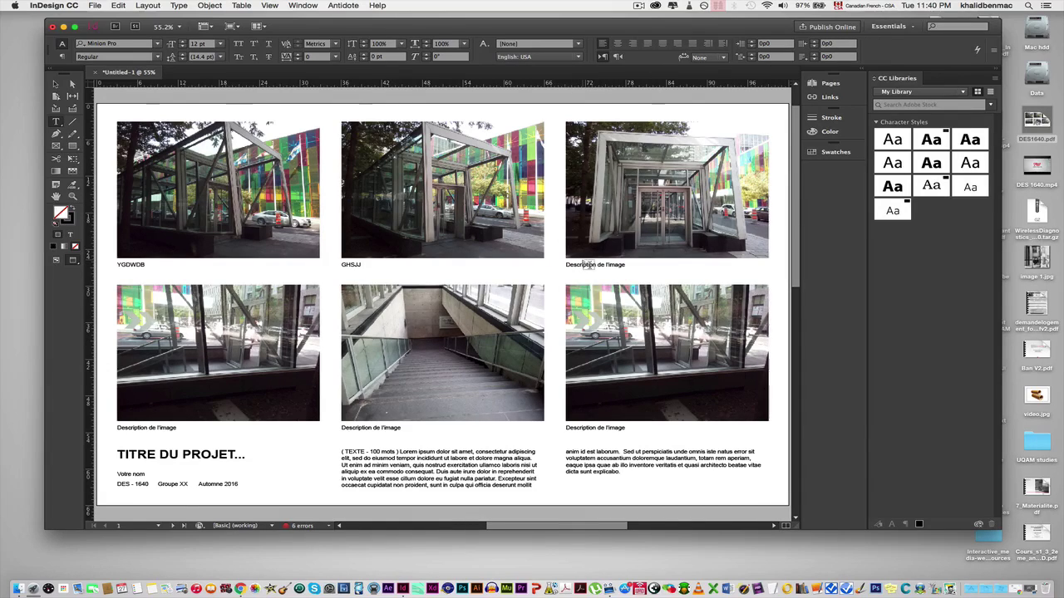
pyautogui.click(54, 84)
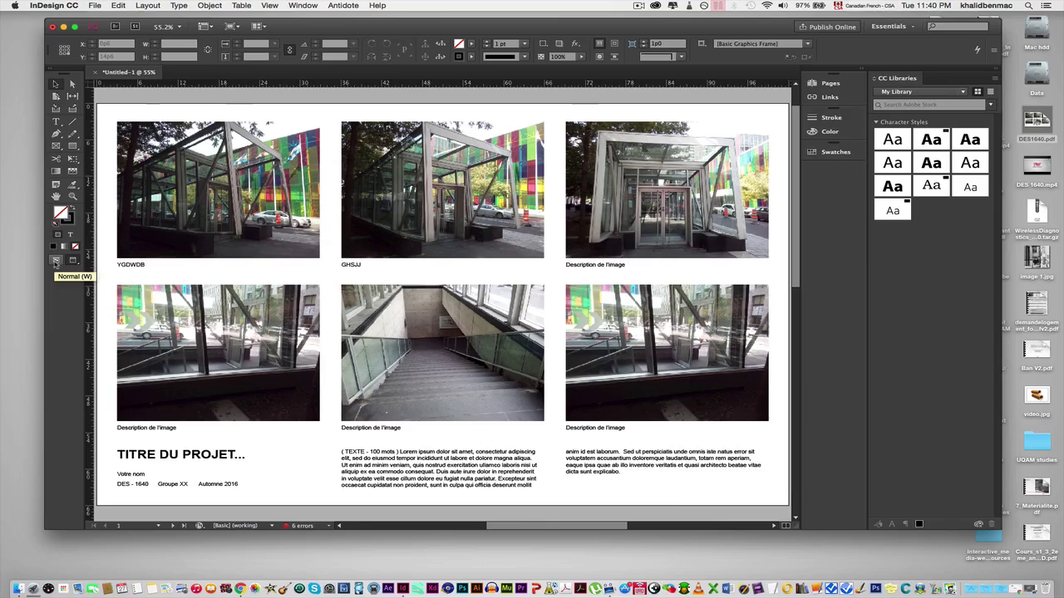
pyautogui.click(56, 260)
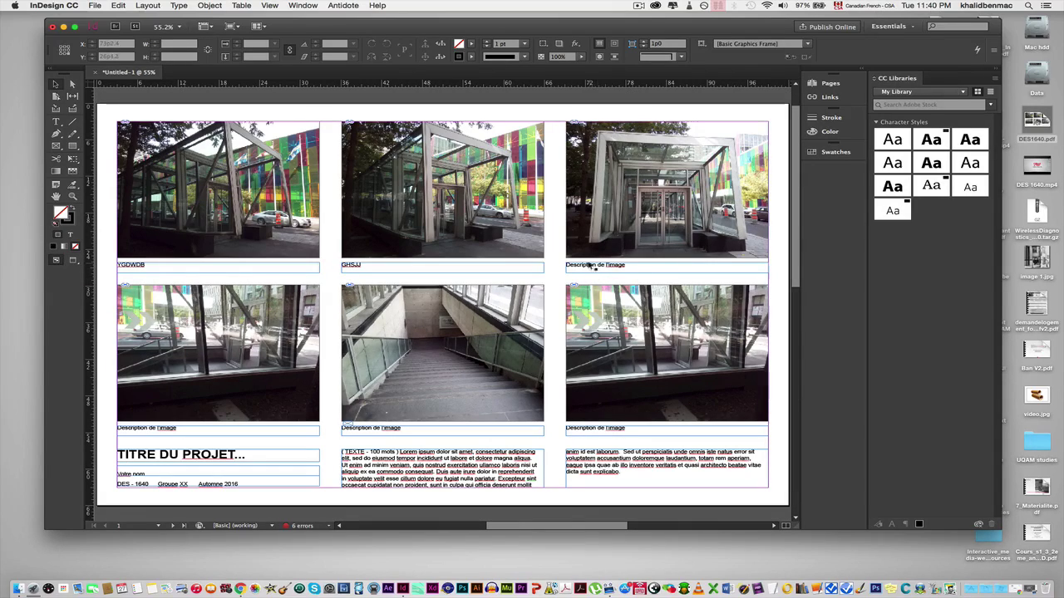
pyautogui.doubleClick(615, 266)
pyautogui.tripleClick(612, 265)
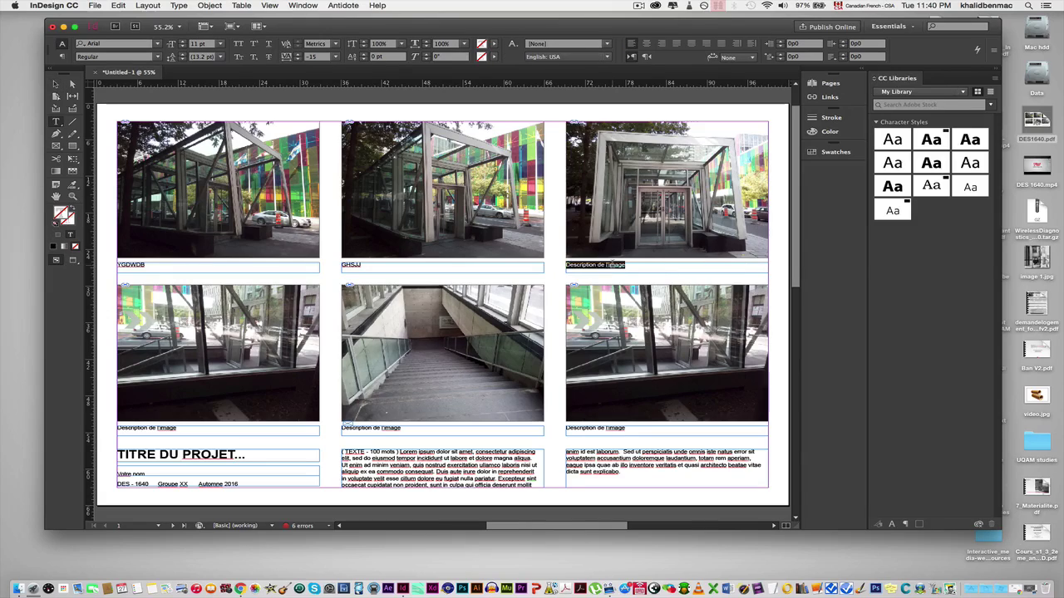
pyautogui.write('GDGDIUD')
# - Replace the placeholder project title under the photos with "DES 1640"
pyautogui.click(157, 455)
pyautogui.tripleClick(156, 453)
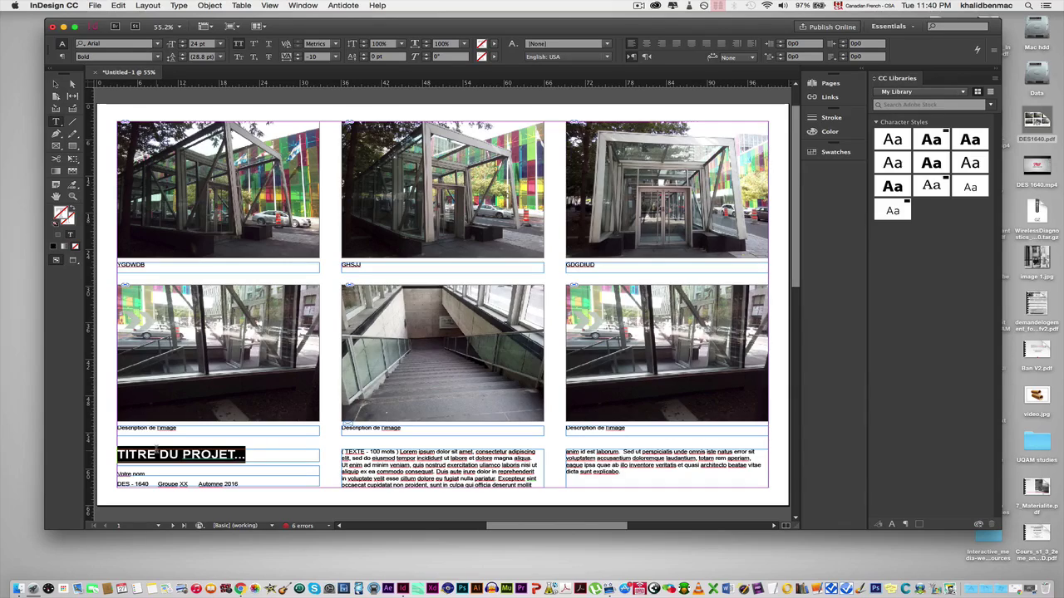
pyautogui.write('DES')
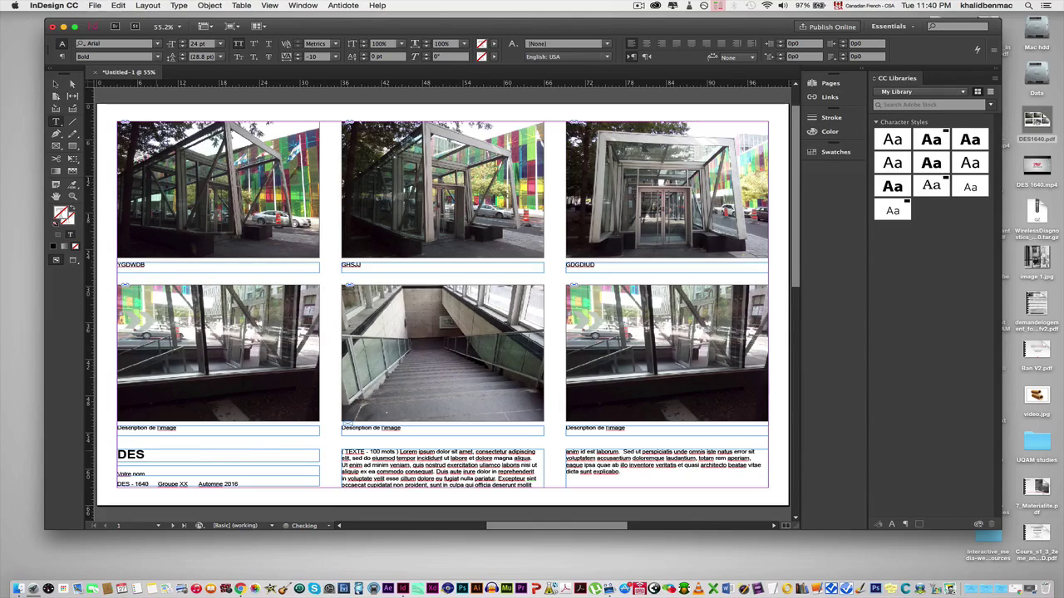
pyautogui.write(' 1640')
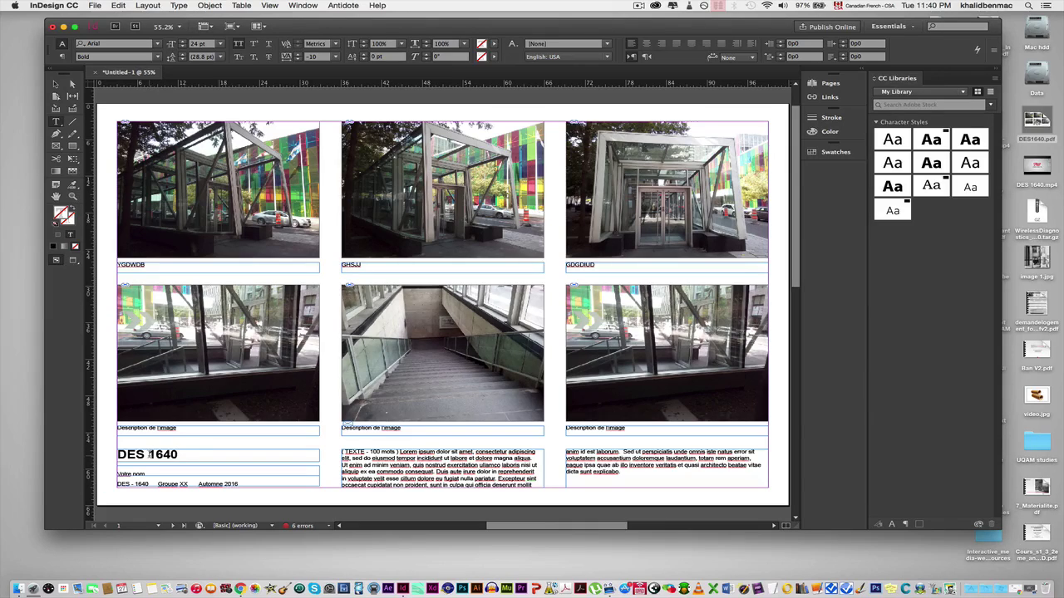
# - Format the whole project title in Myriad Pro at 30 pt
pyautogui.press('super+a')
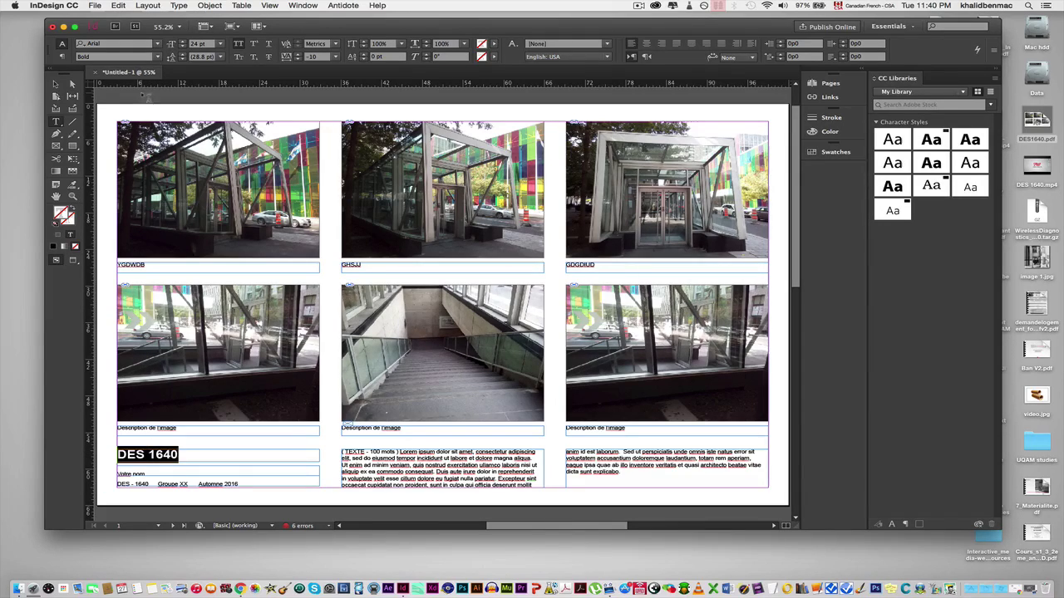
pyautogui.click(219, 43)
pyautogui.click(207, 161)
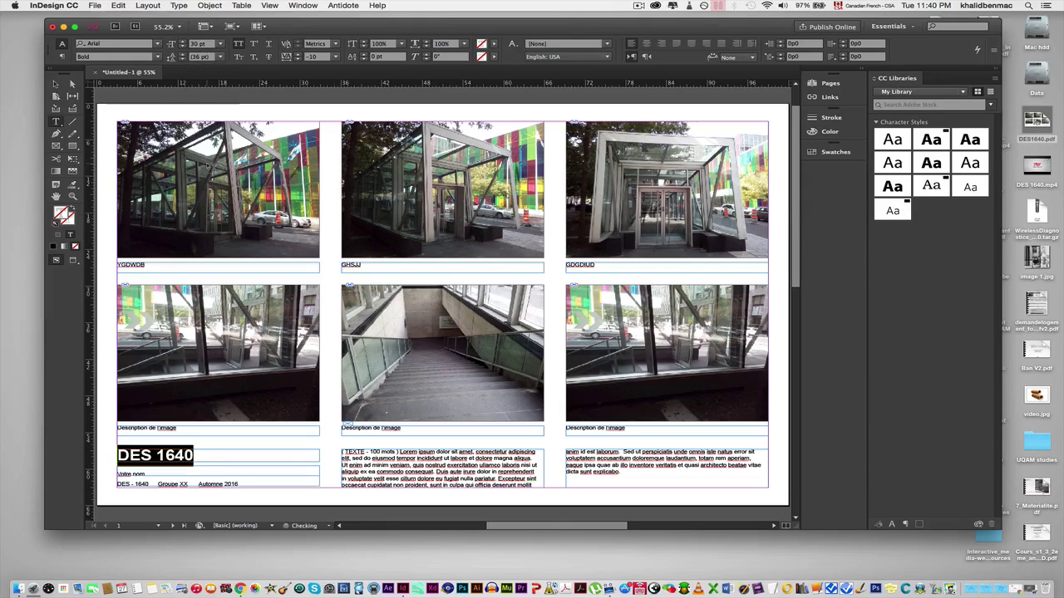
pyautogui.click(156, 44)
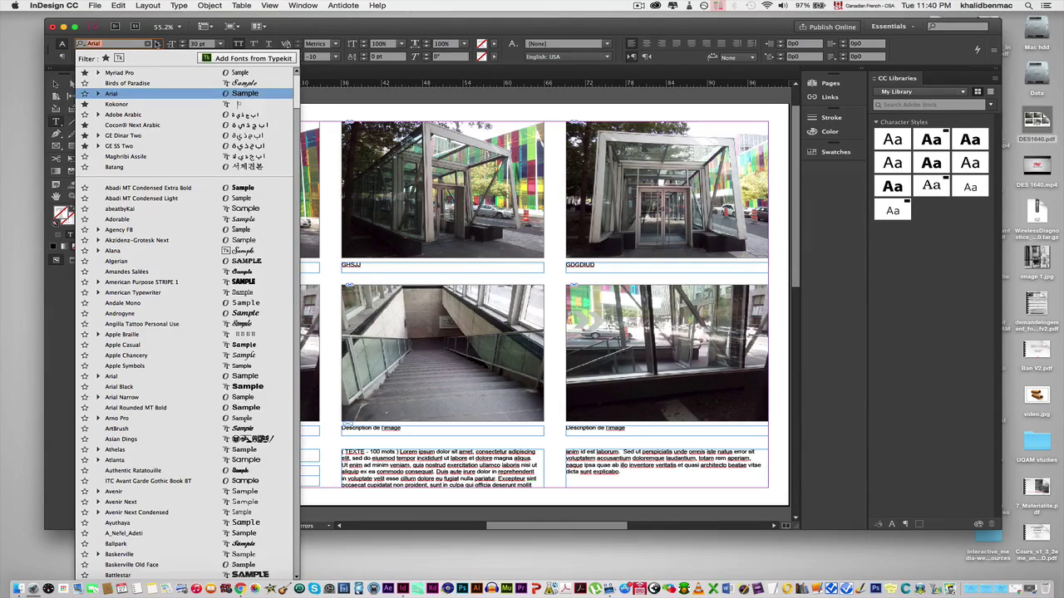
pyautogui.click(157, 70)
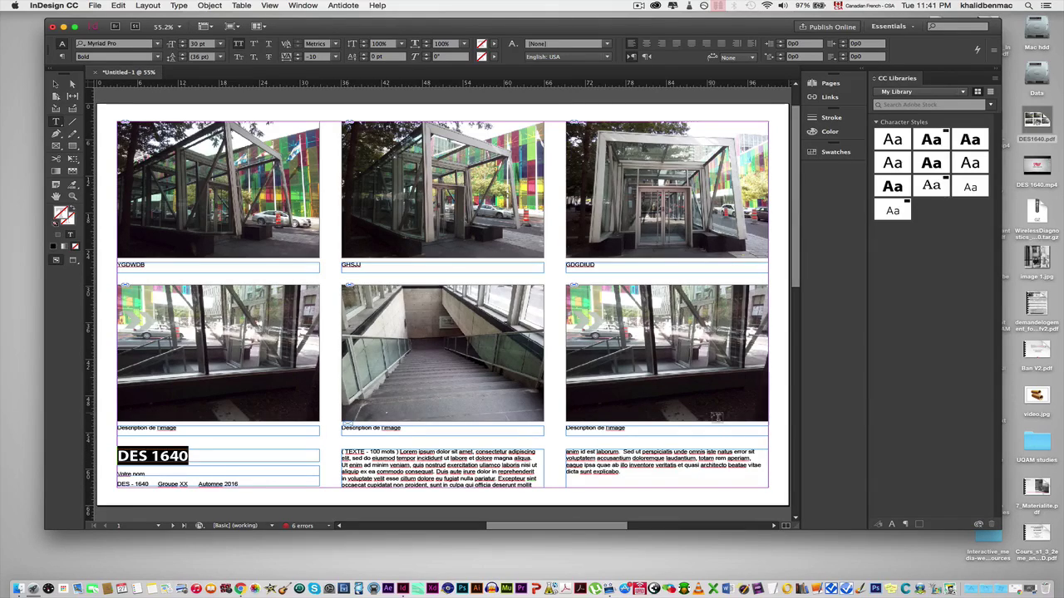
# - Select all of the two-column placeholder body text, and copy the highlighted introduction from the Adobe InDesign Wikipedia page in Chrome
pyautogui.click(436, 472)
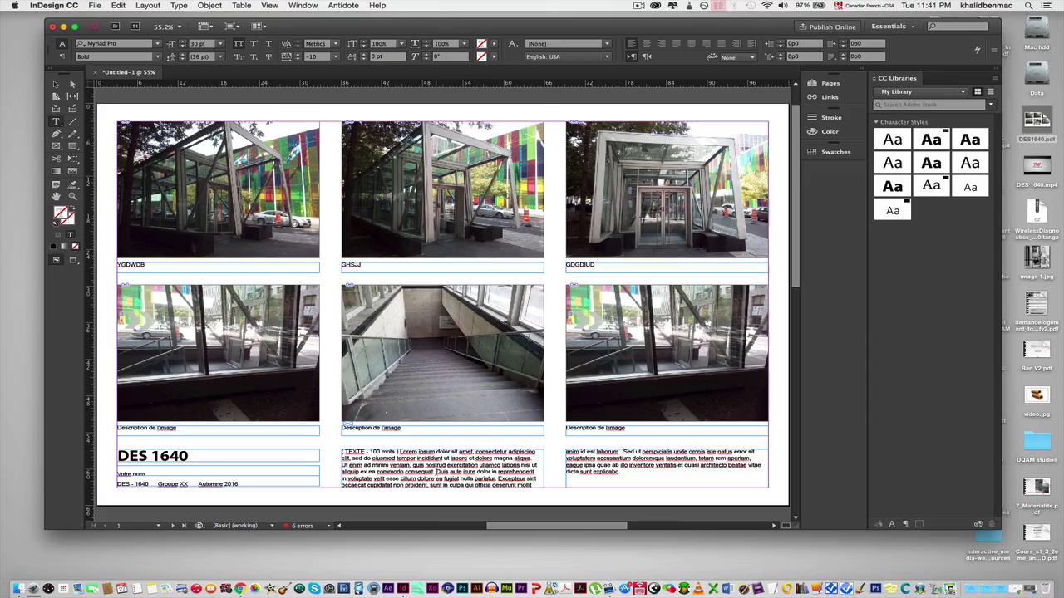
pyautogui.doubleClick(440, 472)
pyautogui.tripleClick(440, 471)
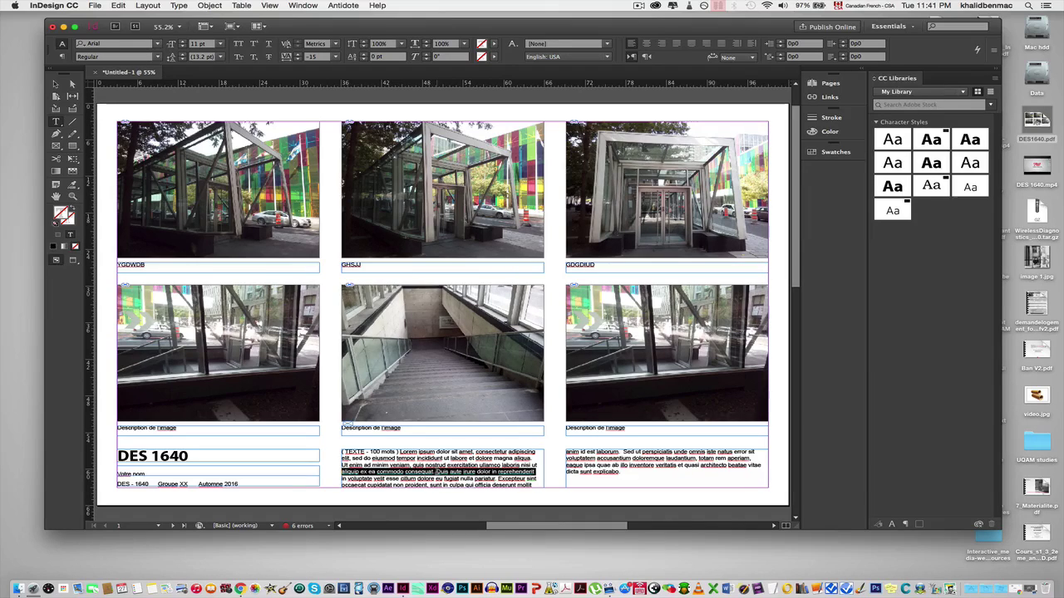
pyautogui.press('super+a')
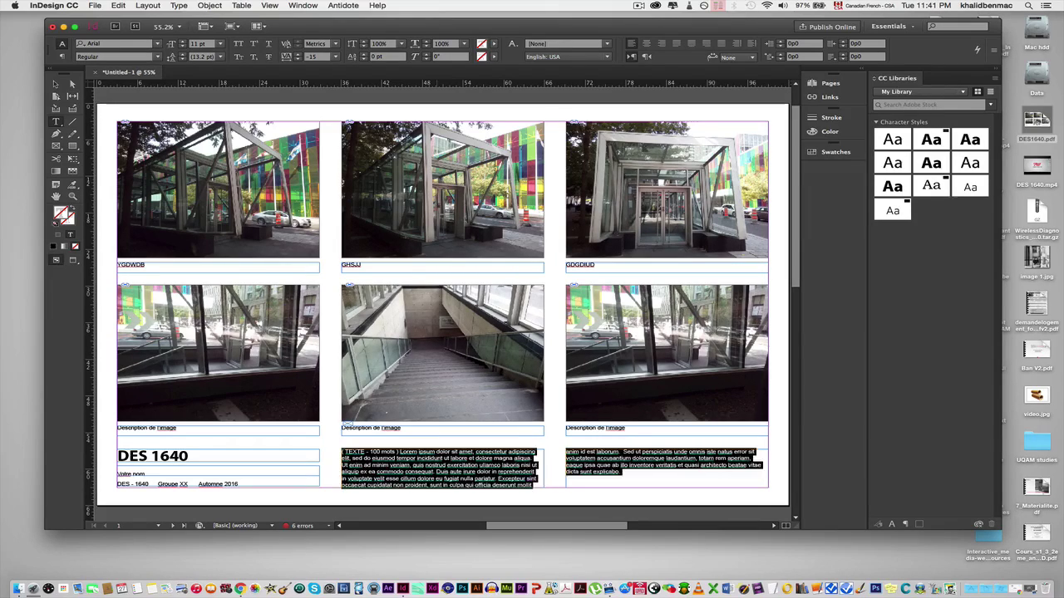
pyautogui.click(241, 582)
pyautogui.click(247, 25)
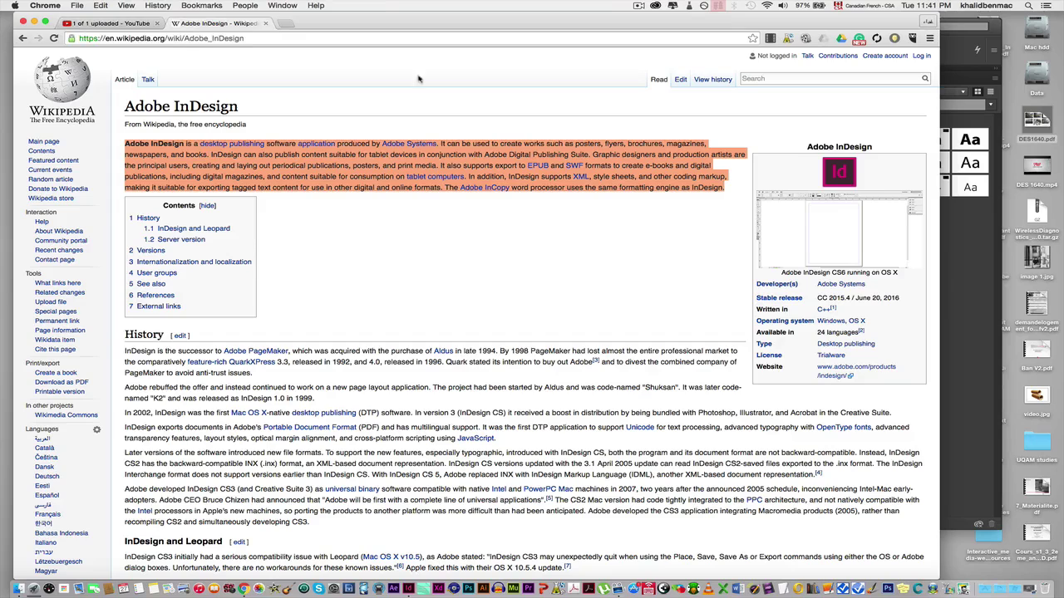
pyautogui.rightClick(528, 149)
pyautogui.click(547, 168)
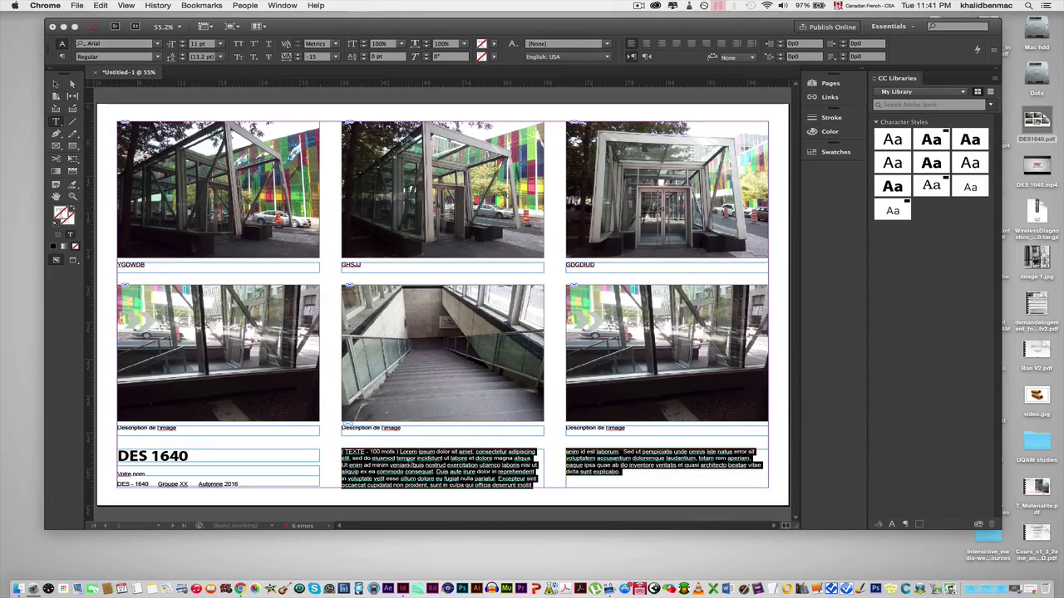
# - Back in InDesign, paste the copied introduction over the selected body text and leave text editing with nothing selected
pyautogui.click(100, 6)
pyautogui.click(411, 452)
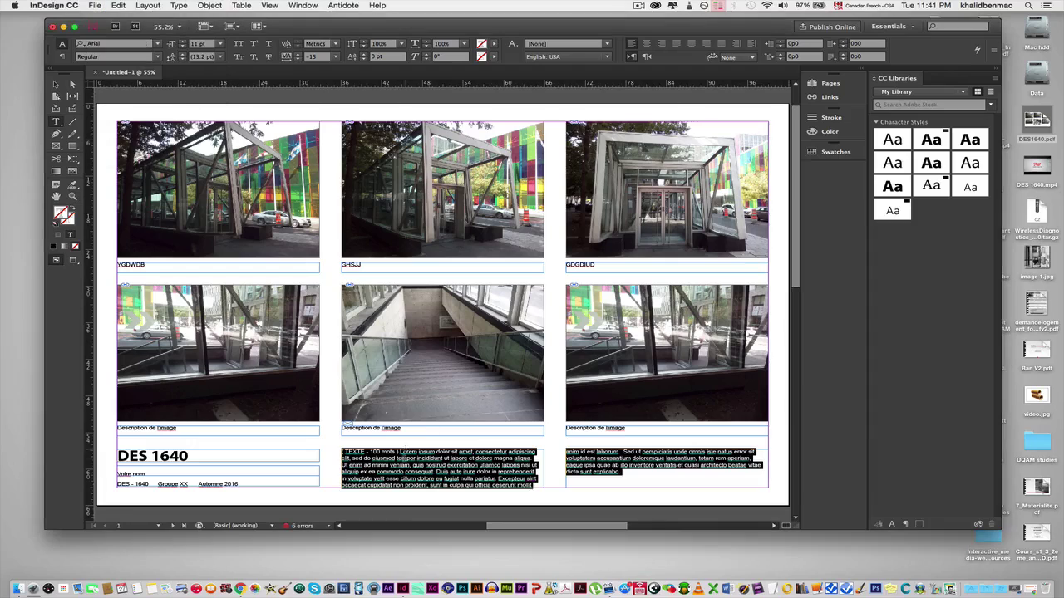
pyautogui.click(116, 6)
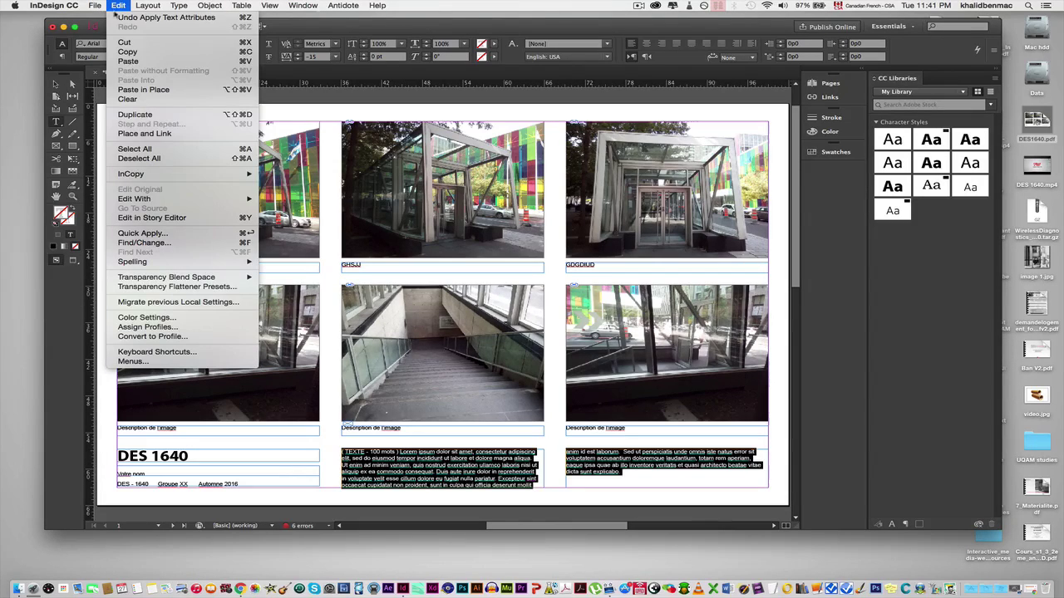
pyautogui.click(129, 62)
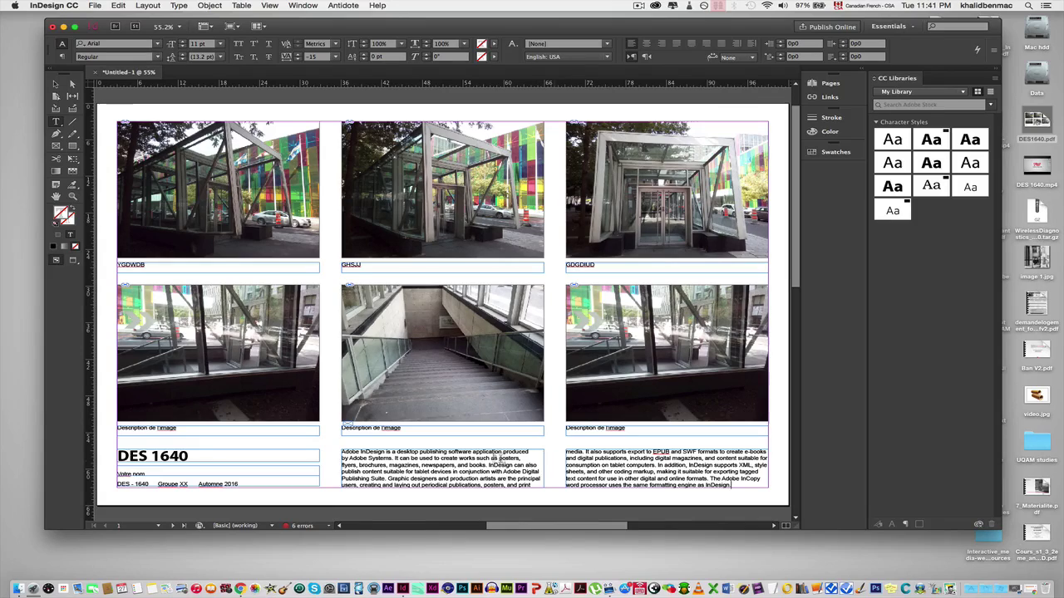
pyautogui.hotkey('ctrl', 'a')
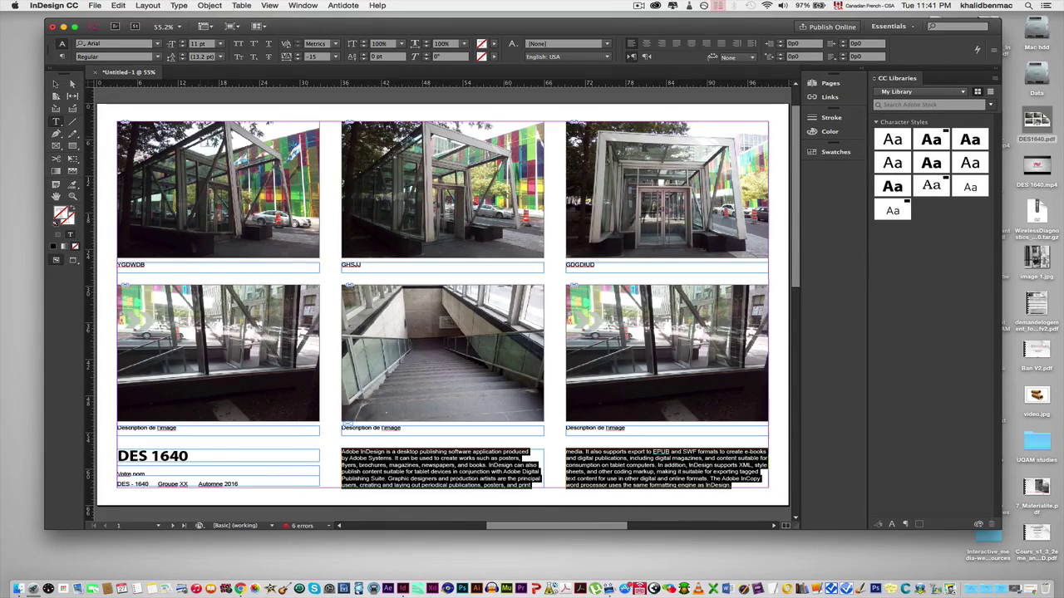
pyautogui.press('Escape')
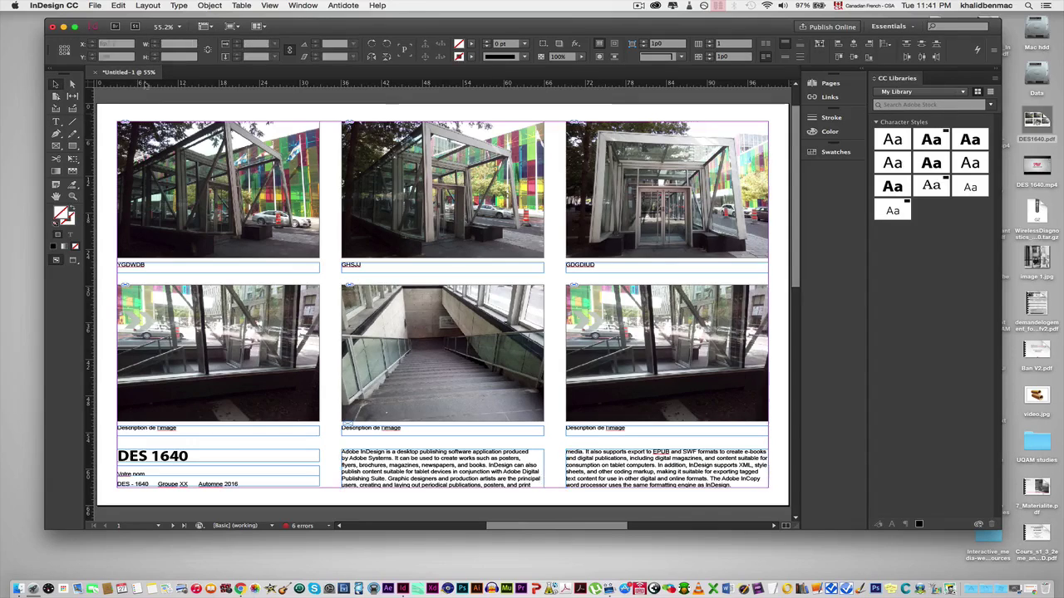
pyautogui.click(141, 108)
# - Start an Adobe PDF (Print) export to the Desktop with the file name "bjbejcbebc"
pyautogui.click(94, 5)
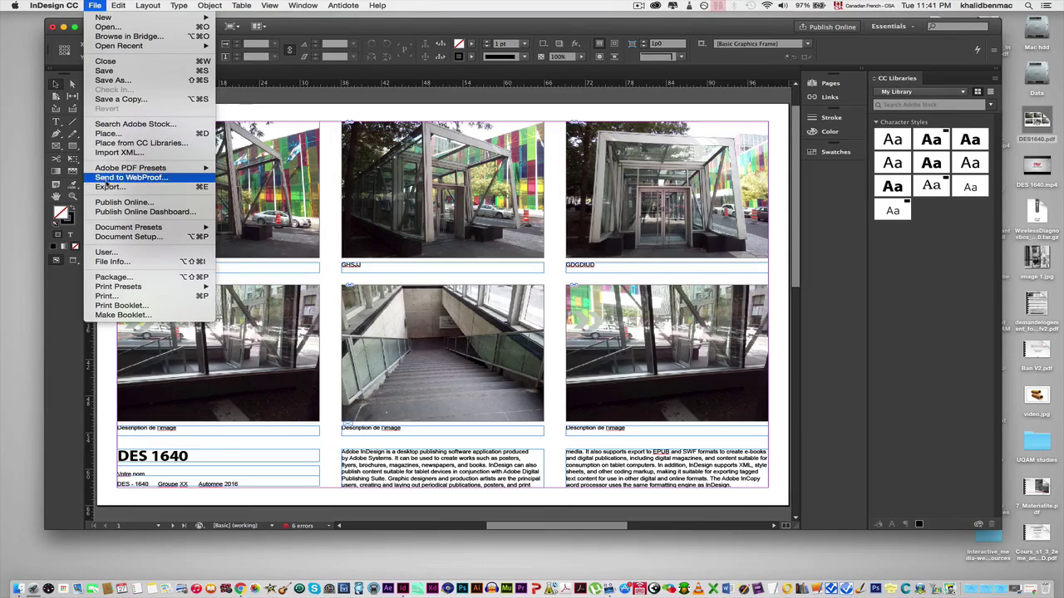
pyautogui.click(111, 187)
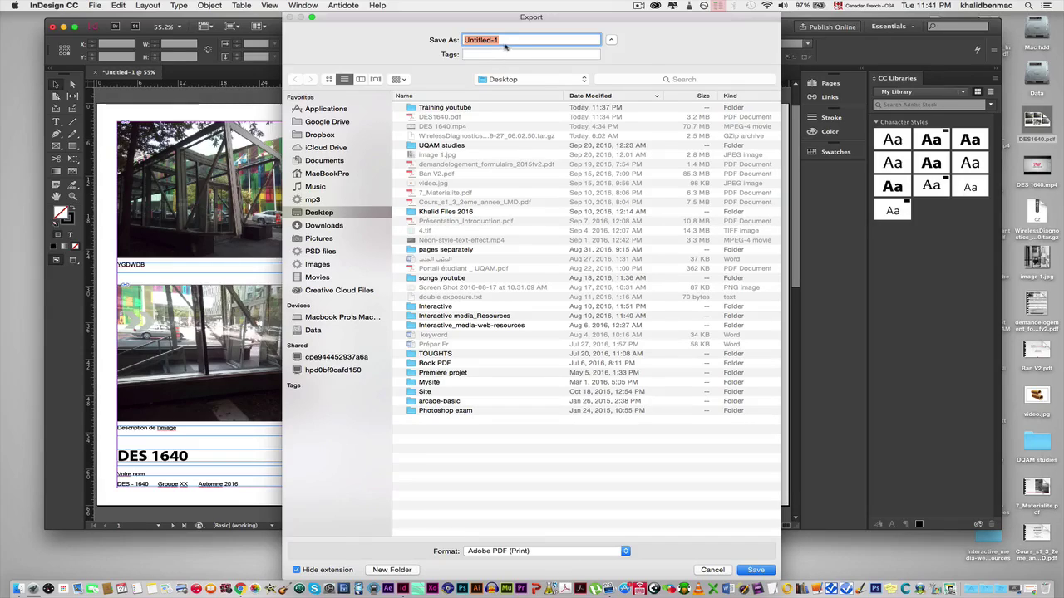
pyautogui.write('desi')
pyautogui.press('BackSpace')
pyautogui.press('BackSpace')
pyautogui.press('BackSpace')
pyautogui.press('BackSpace')
pyautogui.write('bjbejcbe')
pyautogui.press('Return')
# - Restrict the PDF export to page range 1 and run the export
pyautogui.click(447, 267)
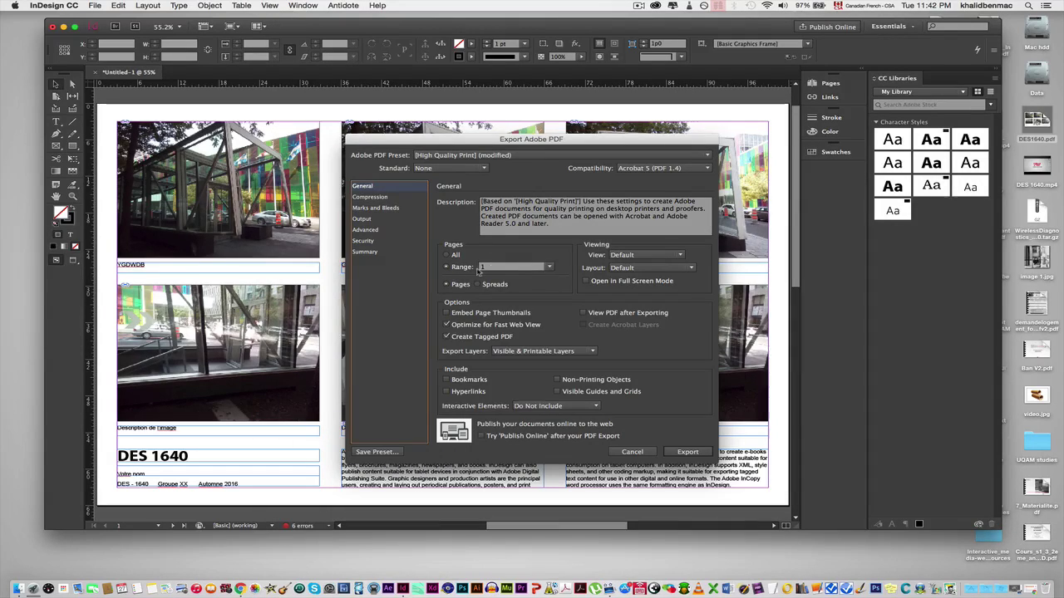
pyautogui.click(482, 268)
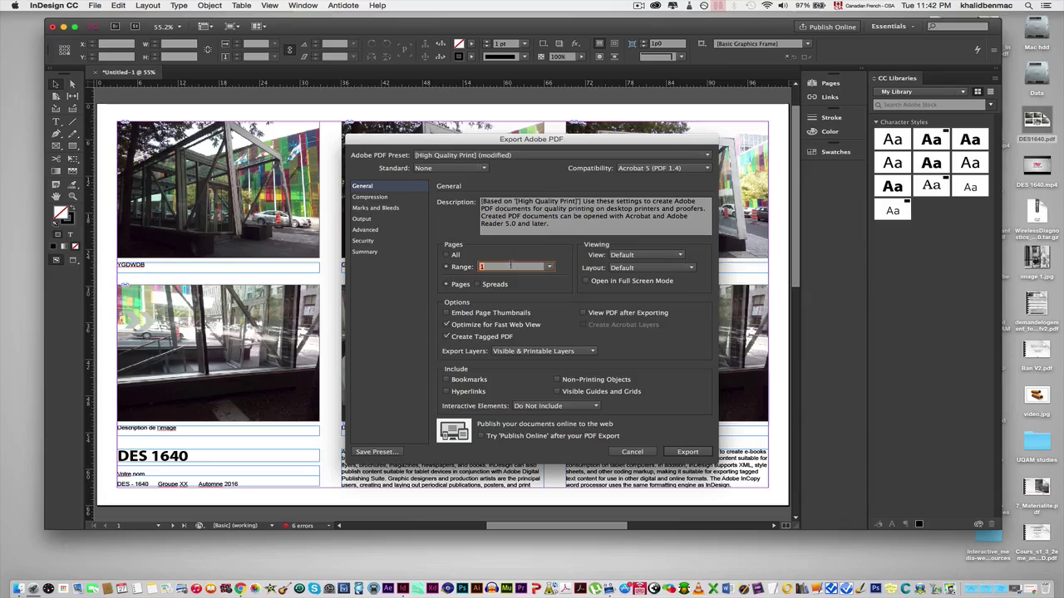
pyautogui.click(688, 452)
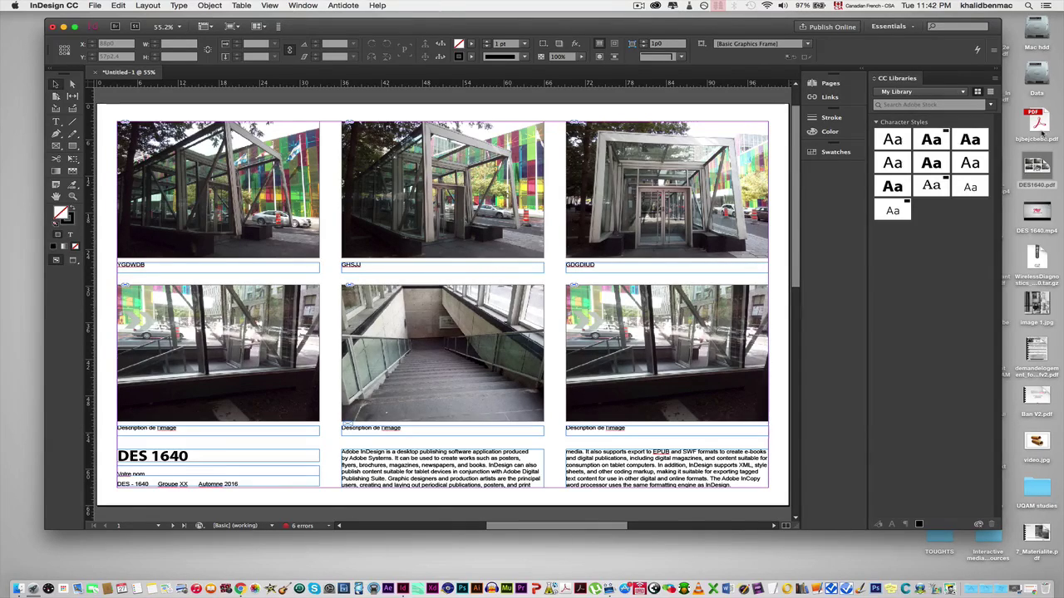
# - Open the exported bjbejcbebc.pdf from the desktop in Acrobat Pro and check the layout and the available print command
pyautogui.click(1039, 124)
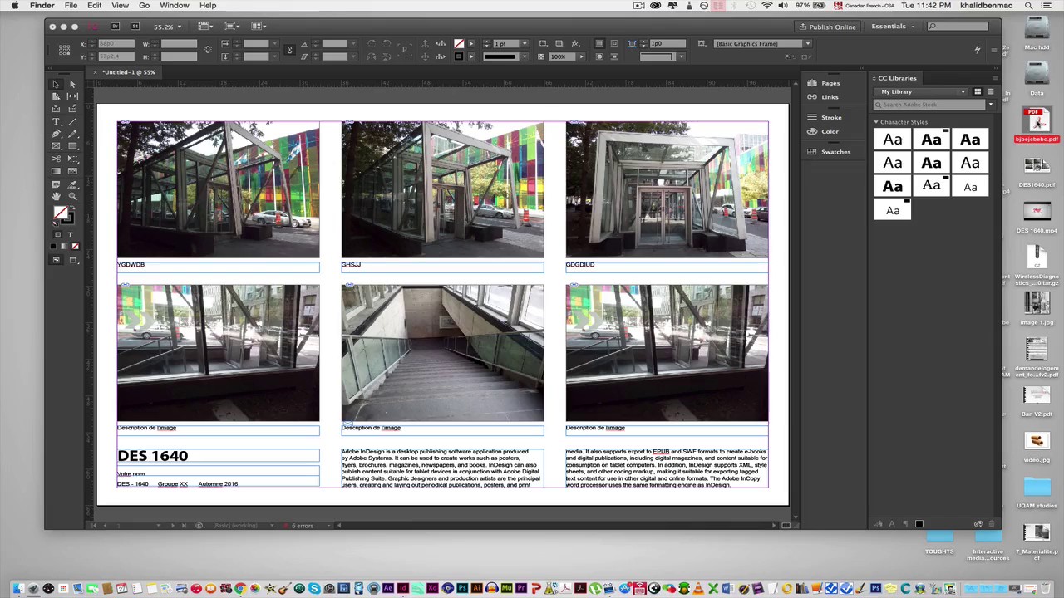
pyautogui.doubleClick(1037, 123)
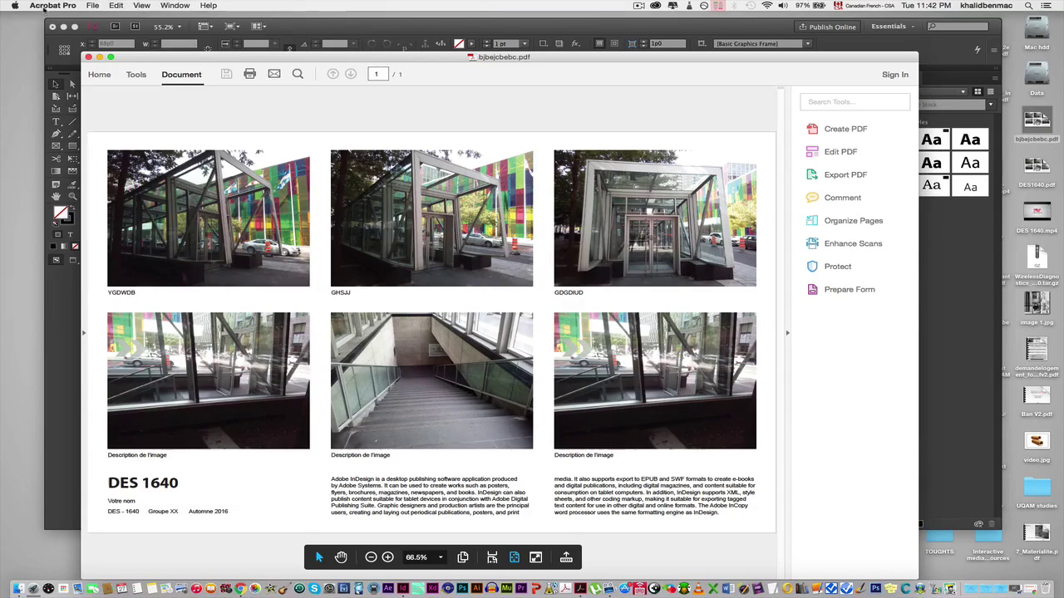
pyautogui.click(94, 6)
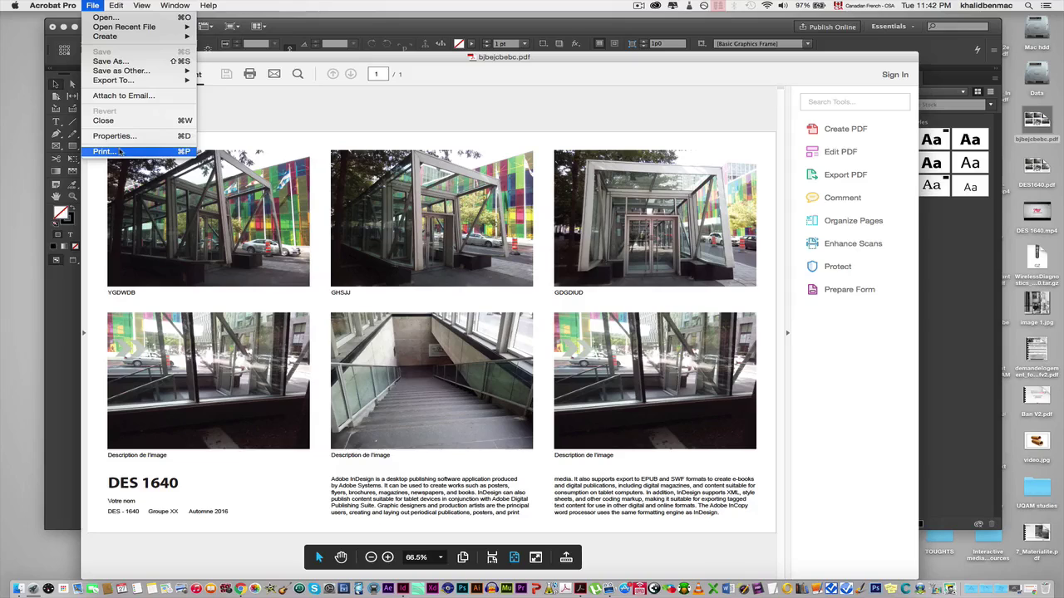
pyautogui.click(469, 83)
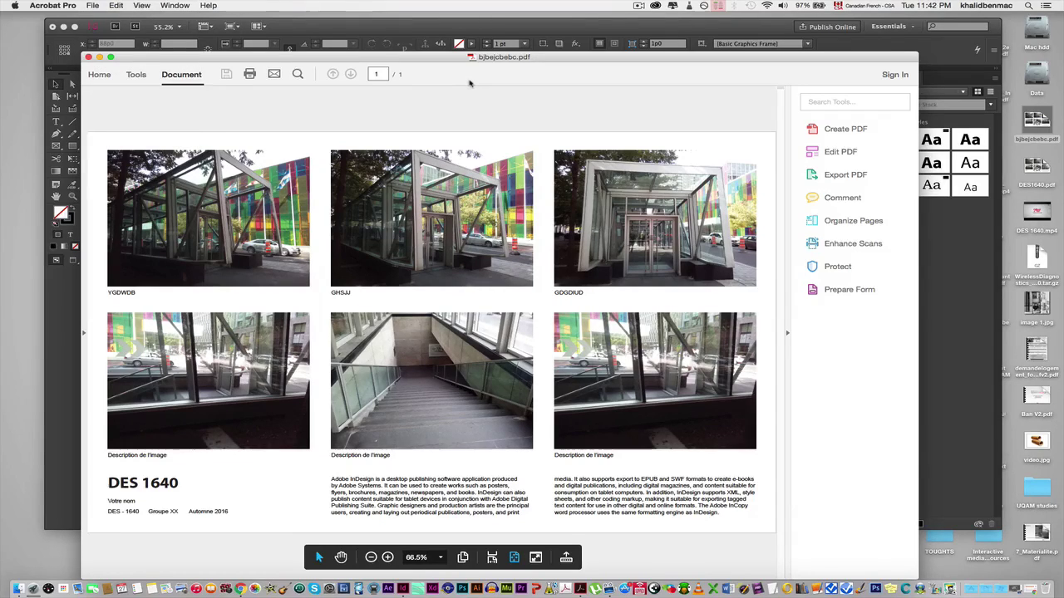